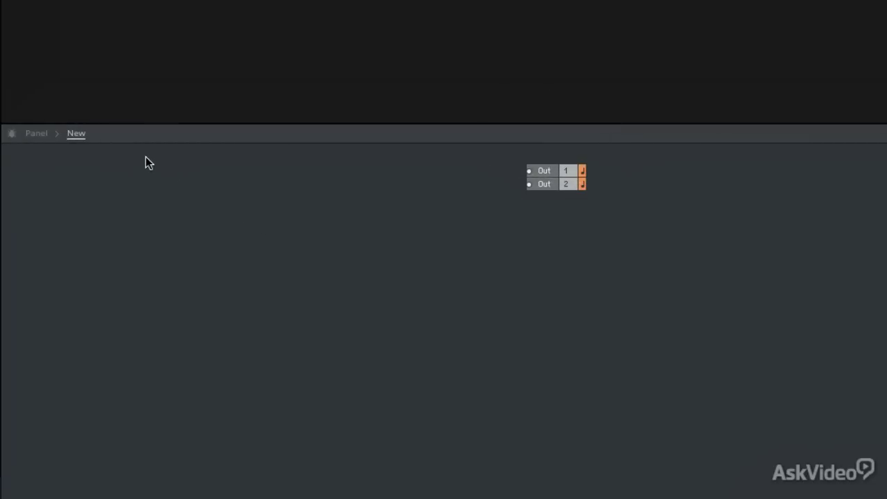
Step: Bring up the structure's add-module menu and browse the Built-In Module category submenus
right_click(145, 158)
mouse_move(171, 160)
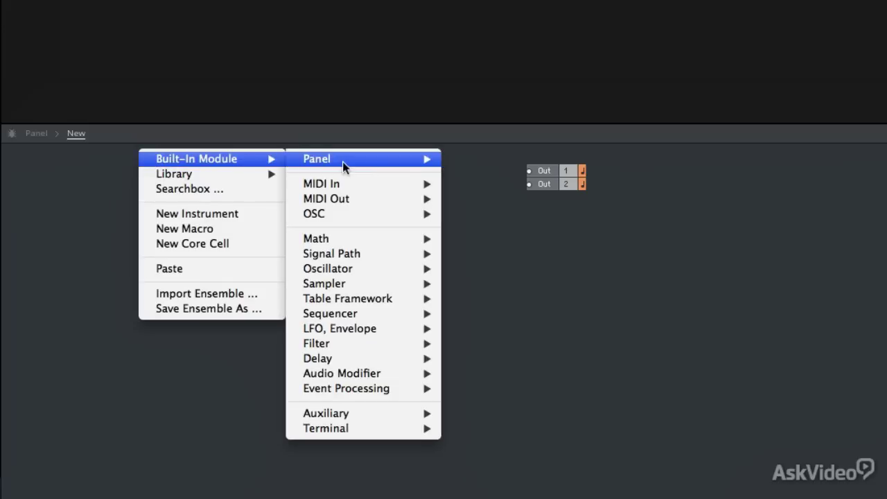
mouse_move(338, 330)
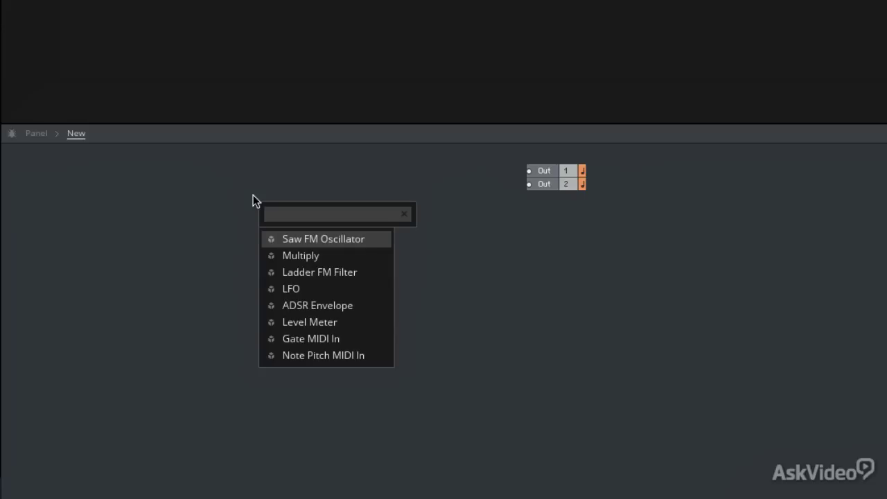
Step: Insert a Saw FM Oscillator found by searching 'saw' and move it up and left
text(saw)
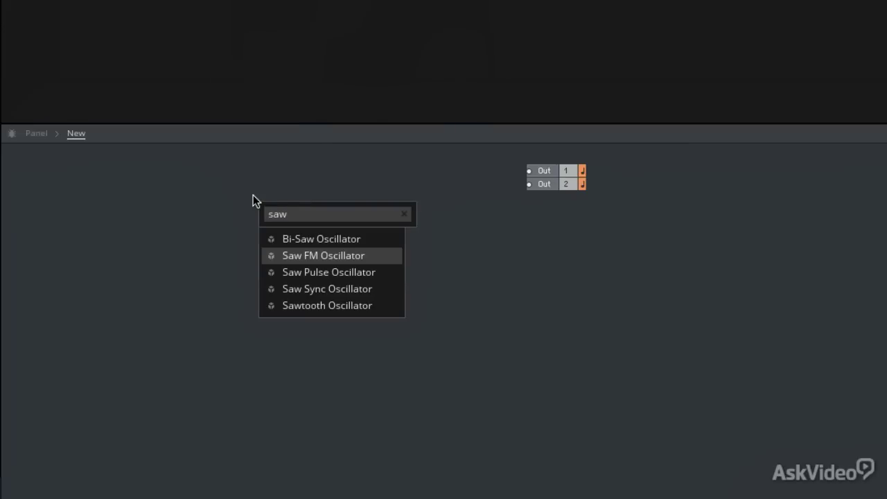
key(Return)
drag(293, 254, 269, 211)
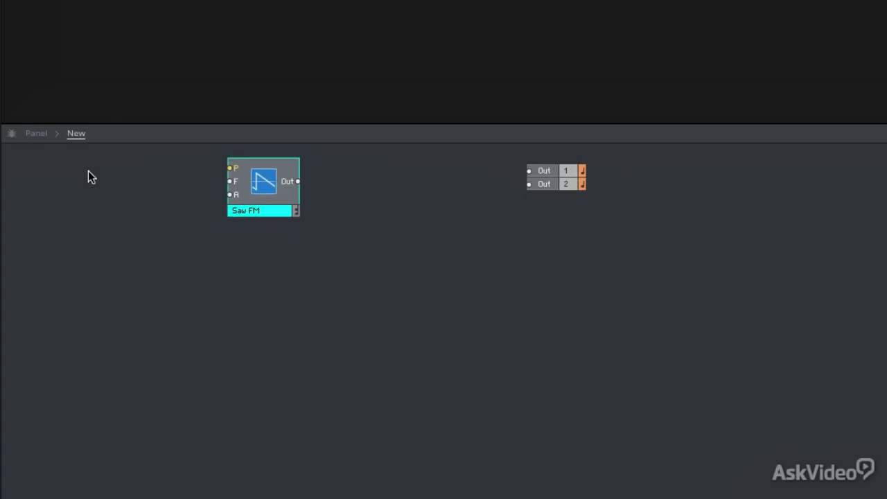
Step: Add Note Pitch and Gate MIDI In modules, placing Gate below NotePitch
double_click(88, 170)
text(note)
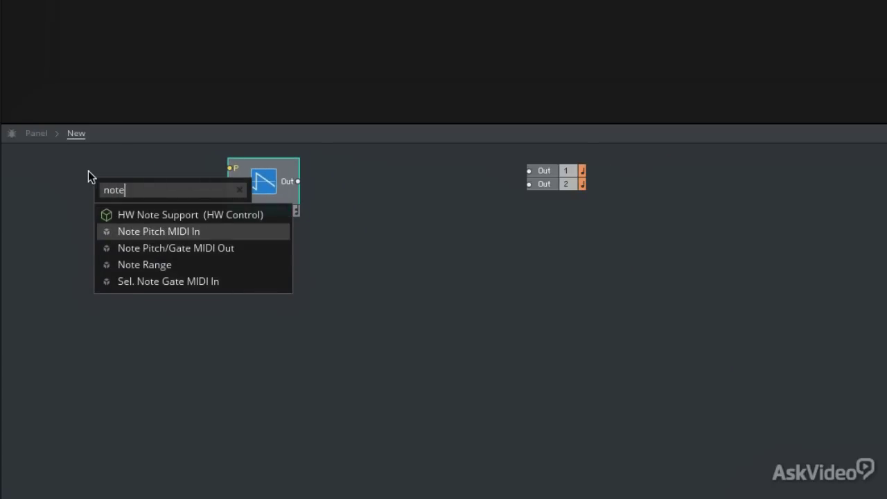
key(Return)
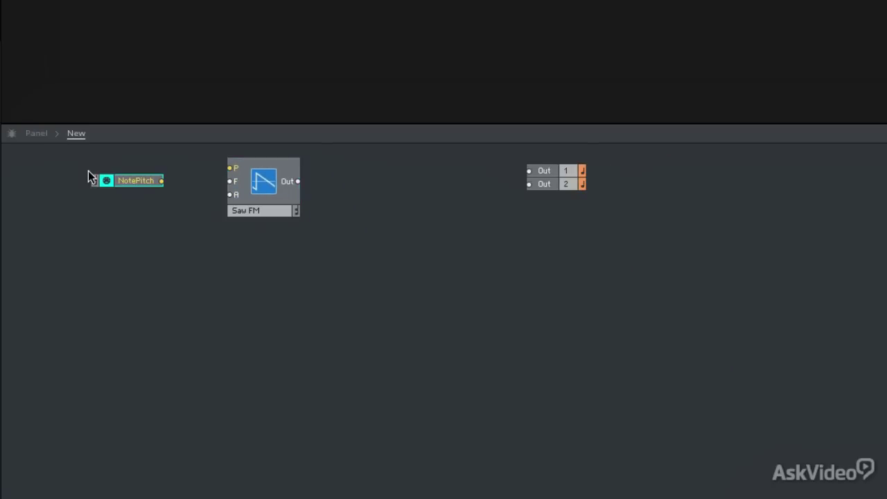
double_click(88, 170)
text(gate)
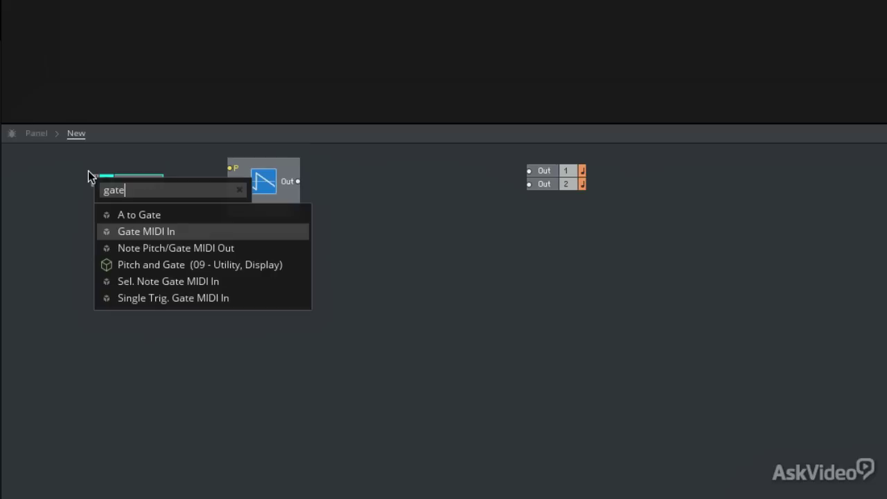
key(Return)
drag(133, 192, 232, 168)
Step: Wire NotePitch to Saw FM's P, Gate to its A, and its output to Out 2
click(143, 180)
drag(144, 180, 200, 167)
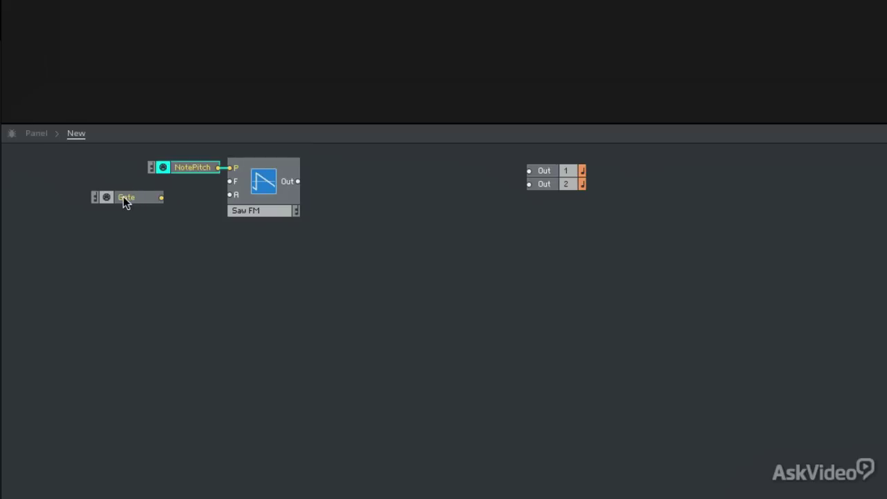
drag(125, 200, 200, 193)
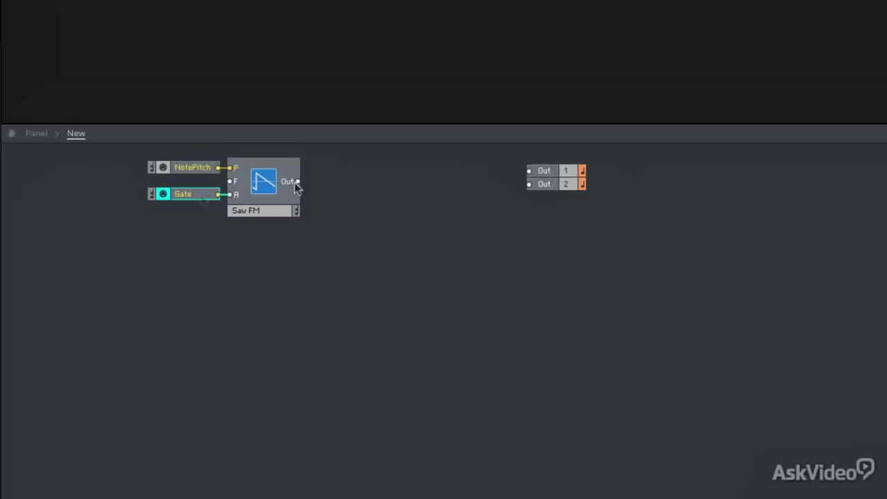
drag(298, 182, 529, 184)
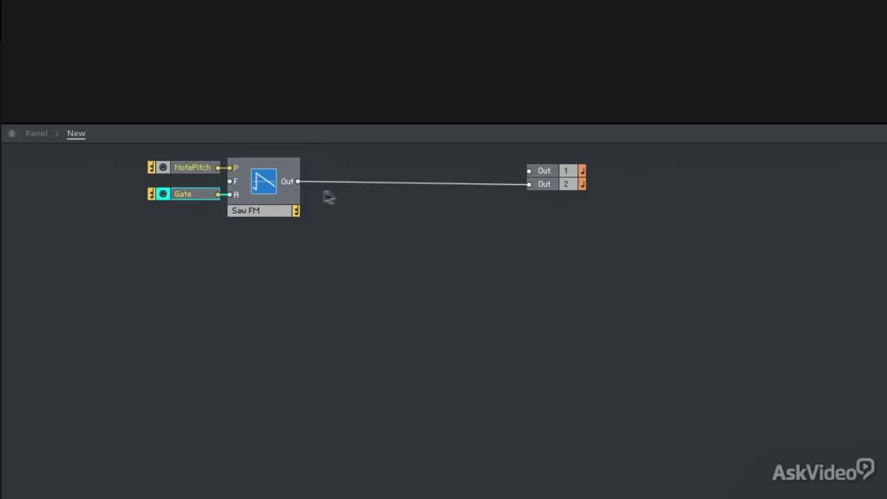
Step: Also wire the Saw FM output to Out 1 so both outputs receive it
click(302, 182)
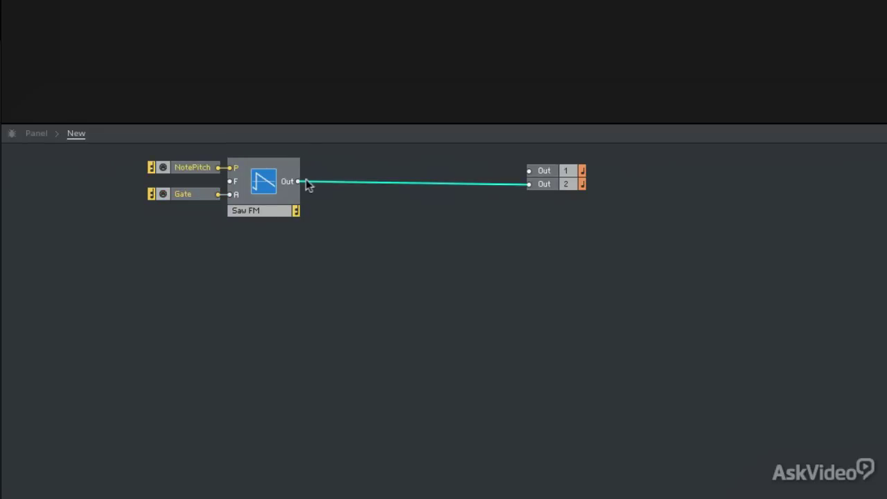
drag(306, 182, 530, 171)
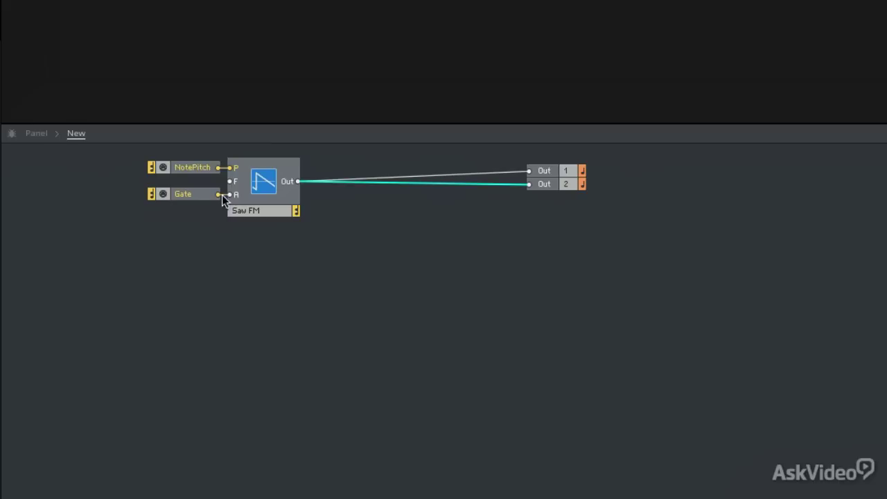
click(177, 235)
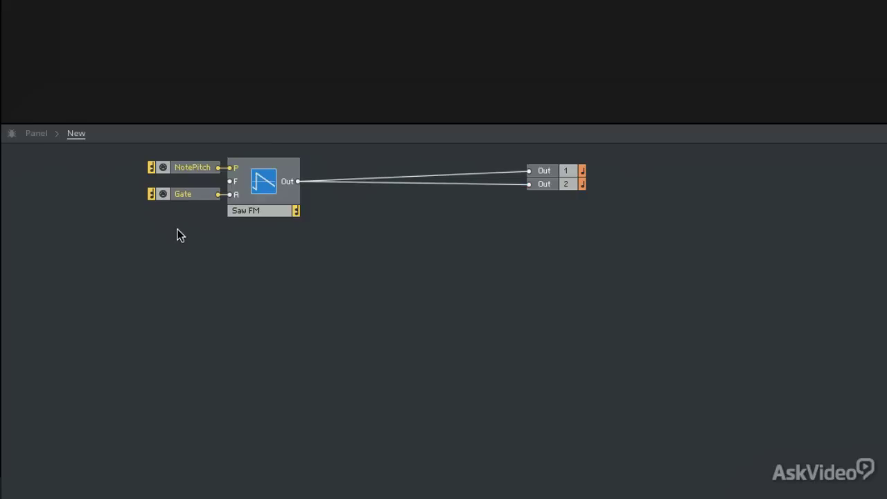
Step: Insert an ADSR - Env via 'adsr', gate it from Gate, and feed its output to Saw FM's A
double_click(176, 235)
text(adsr)
key(Return)
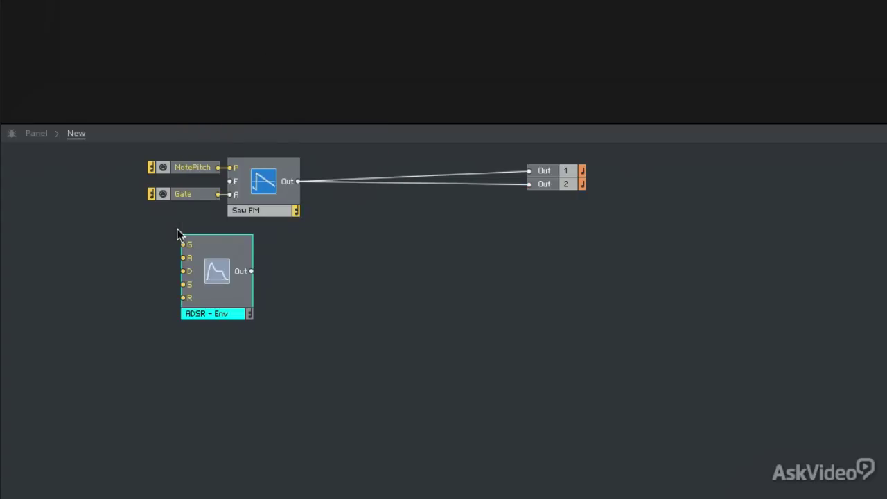
drag(200, 193, 186, 239)
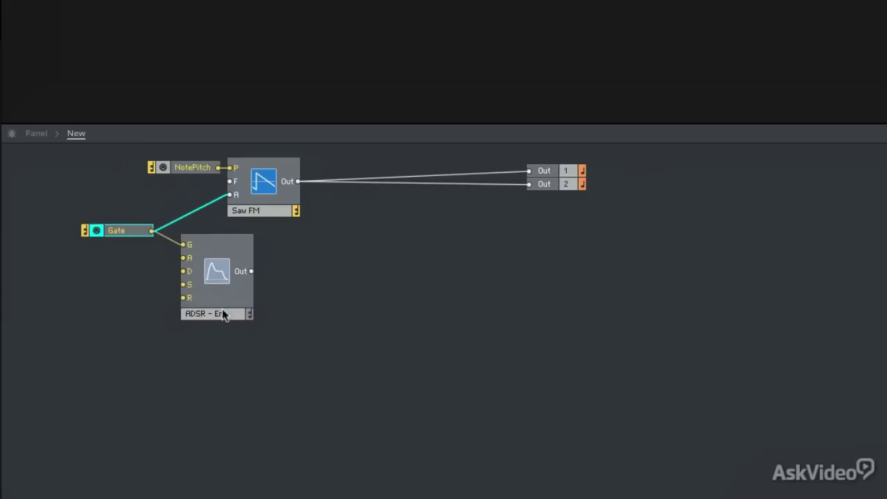
drag(251, 271, 228, 195)
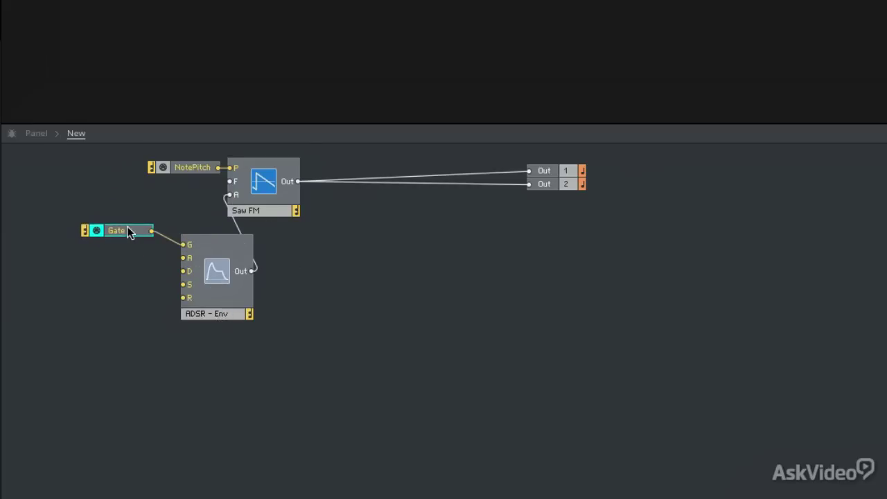
drag(130, 234, 152, 242)
drag(223, 360, 148, 239)
drag(223, 268, 167, 242)
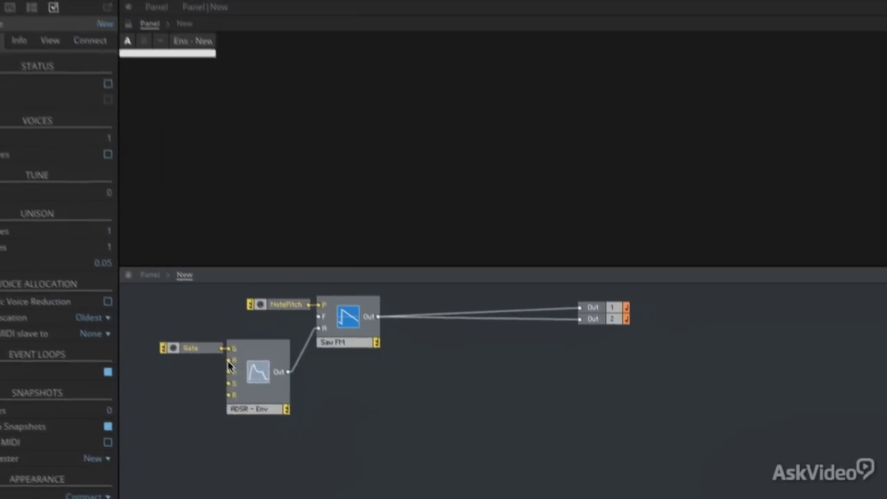
Step: Create Attack, Decay, Sustain and Release knobs on the ADSR inputs and show its View settings
right_click(230, 363)
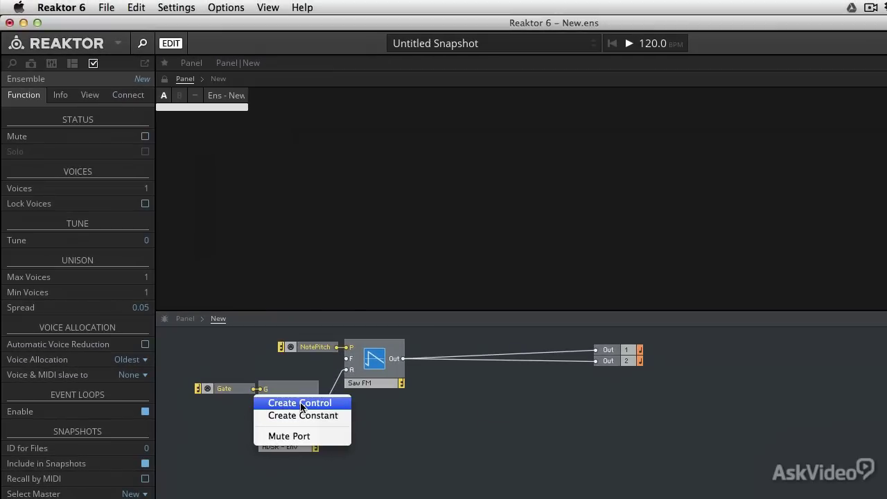
click(301, 406)
right_click(263, 412)
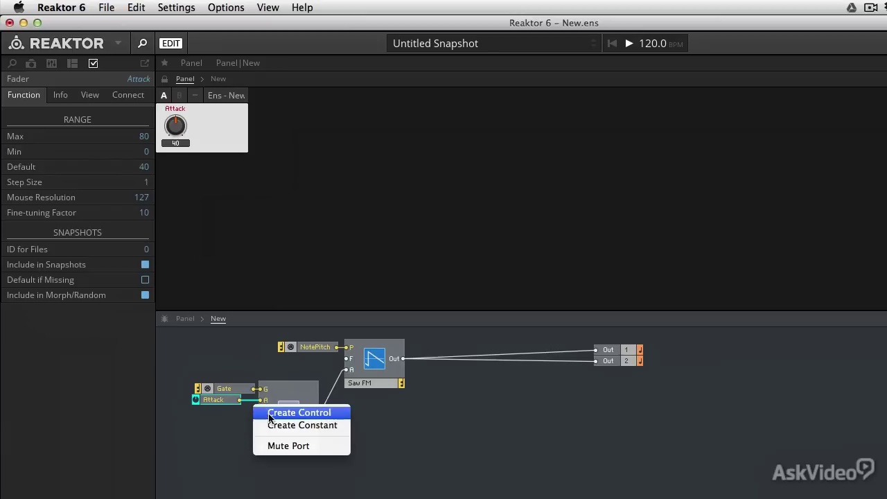
click(270, 414)
right_click(260, 422)
click(270, 425)
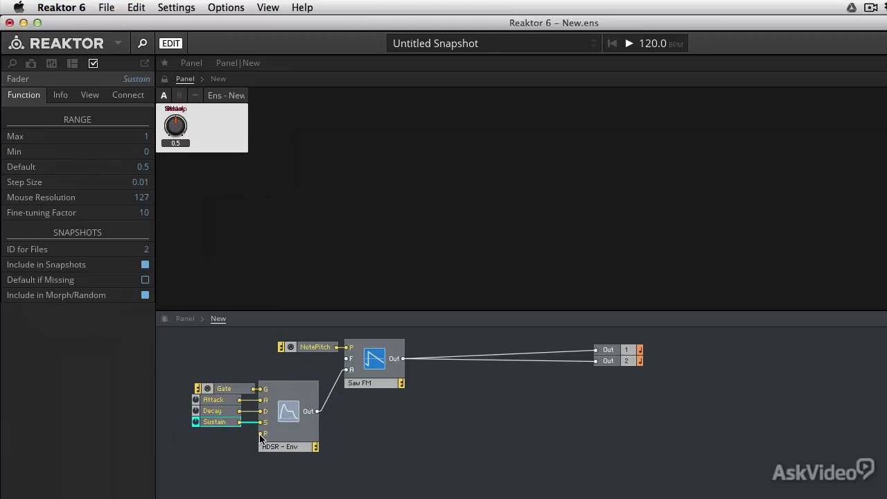
right_click(262, 435)
click(270, 427)
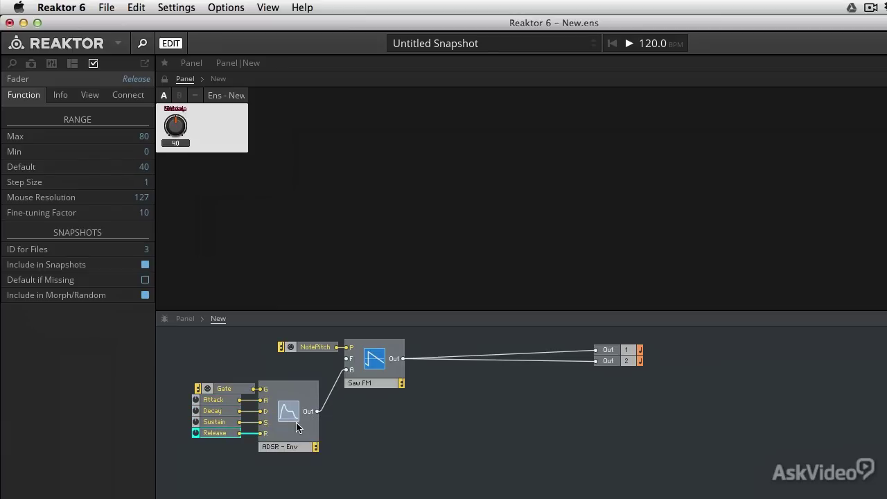
click(296, 423)
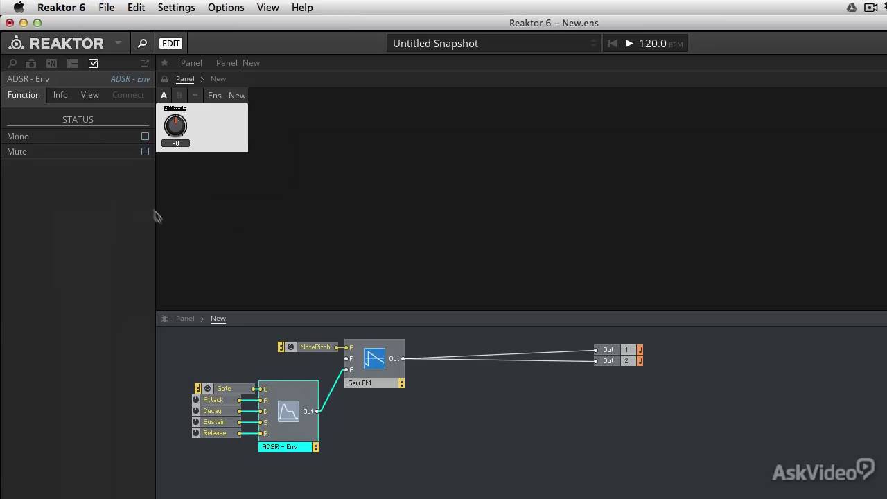
click(90, 95)
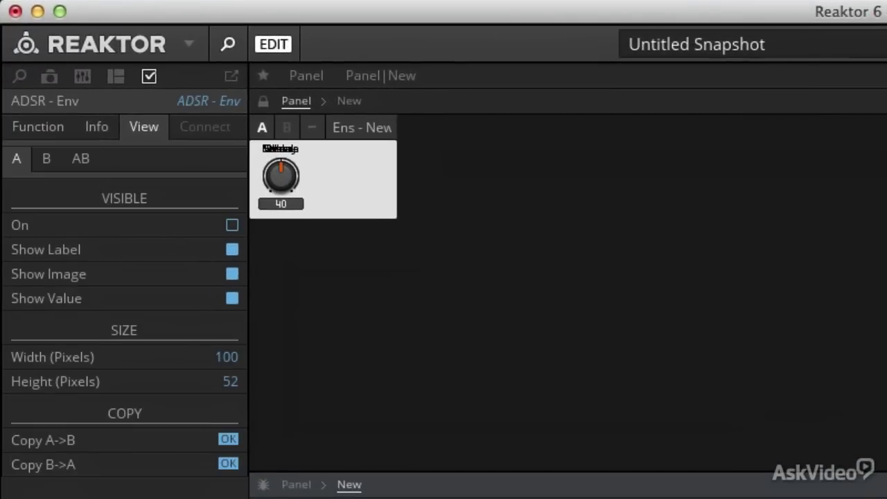
Step: Show the envelope graph on the unlocked panel and move it clear of the knob
click(231, 226)
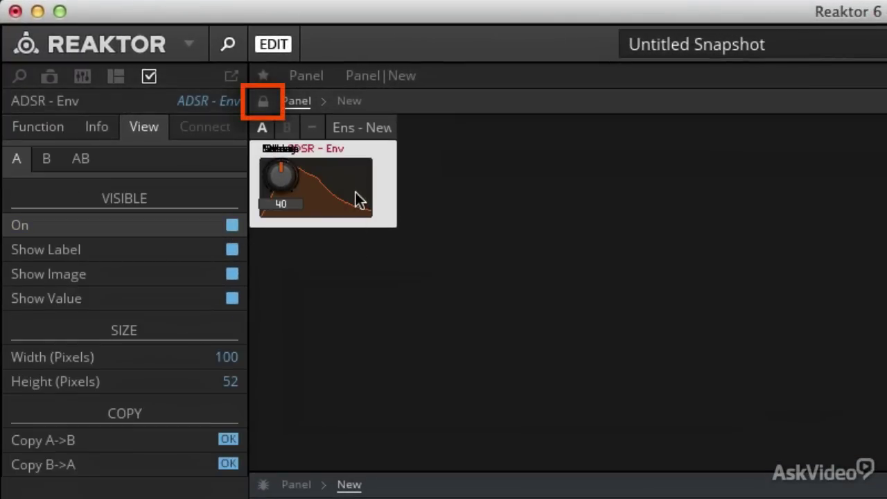
click(263, 100)
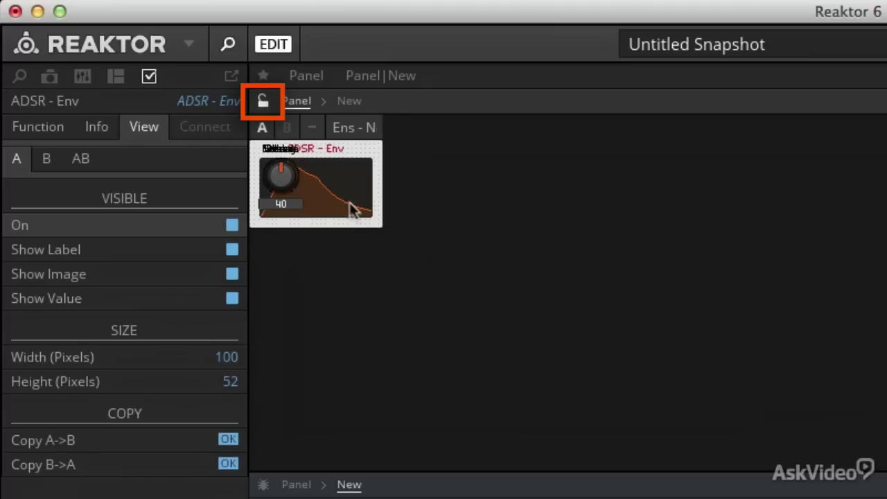
mouse_move(350, 208)
mouse_down()
mouse_move(462, 287)
mouse_move(442, 235)
mouse_up()
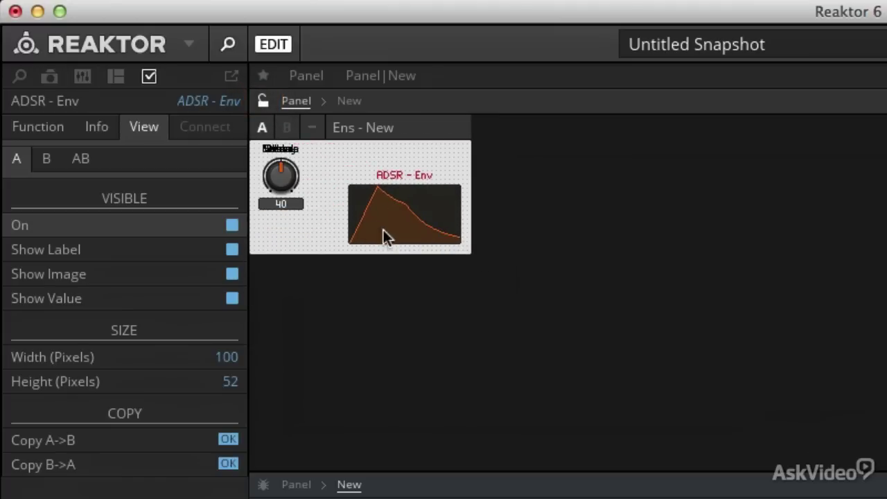
Step: Resize the envelope display to 159 pixels wide and 40 pixels high
double_click(226, 357)
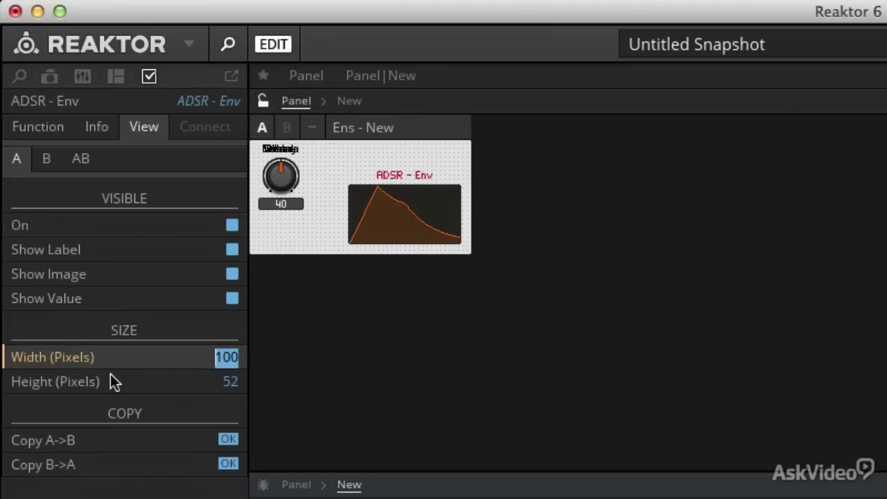
text(159)
double_click(229, 382)
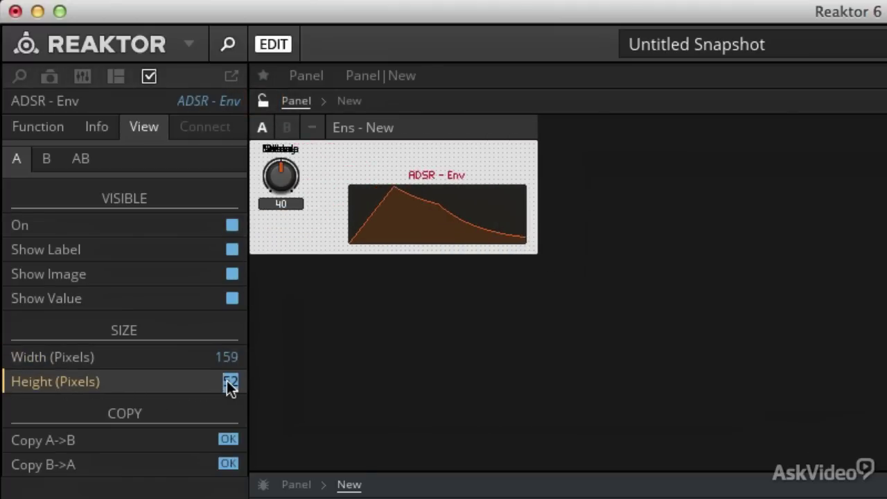
text(40)
key(Return)
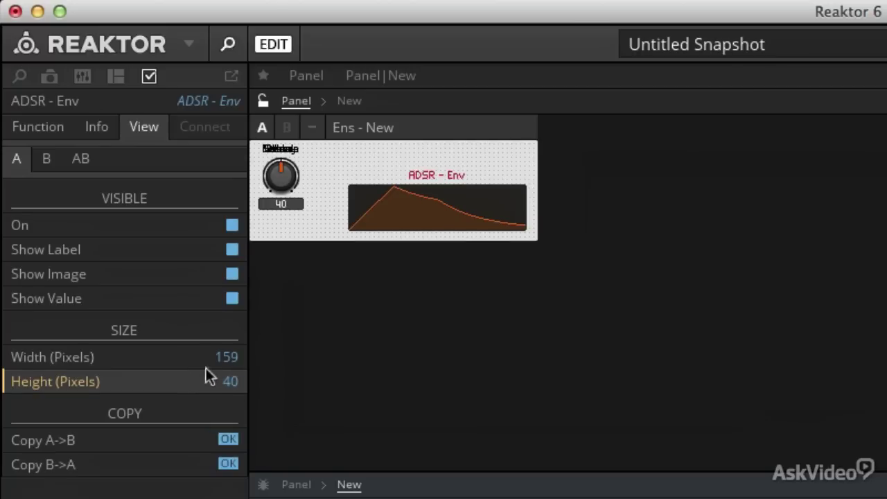
Step: Hide the display's label and place the Release, Sustain, Decay and Attack knobs onto it
click(232, 251)
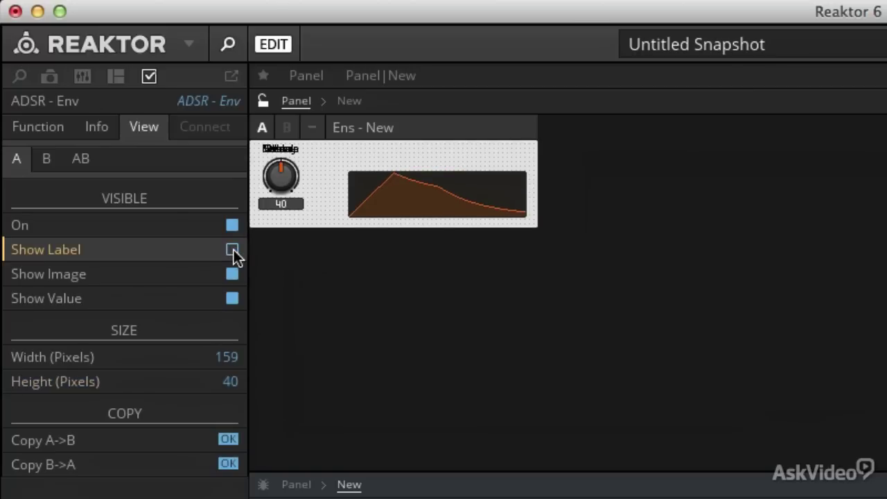
drag(280, 176, 504, 195)
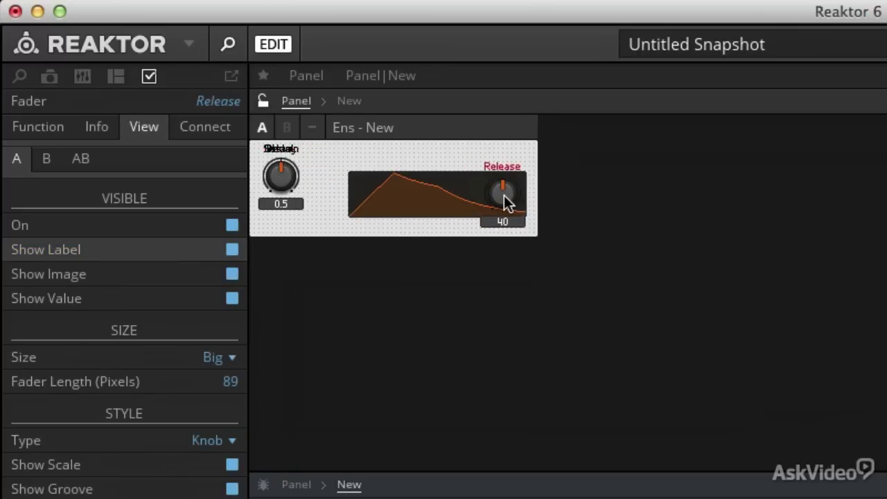
drag(279, 177, 412, 191)
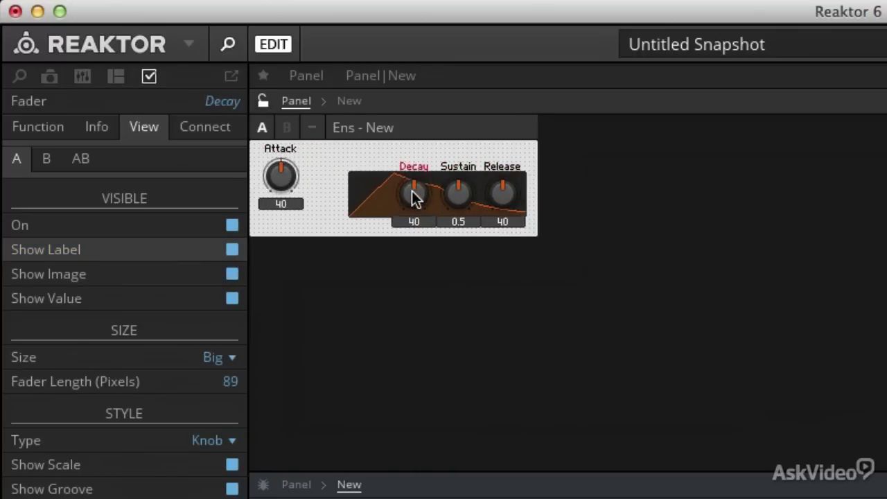
drag(293, 173, 368, 193)
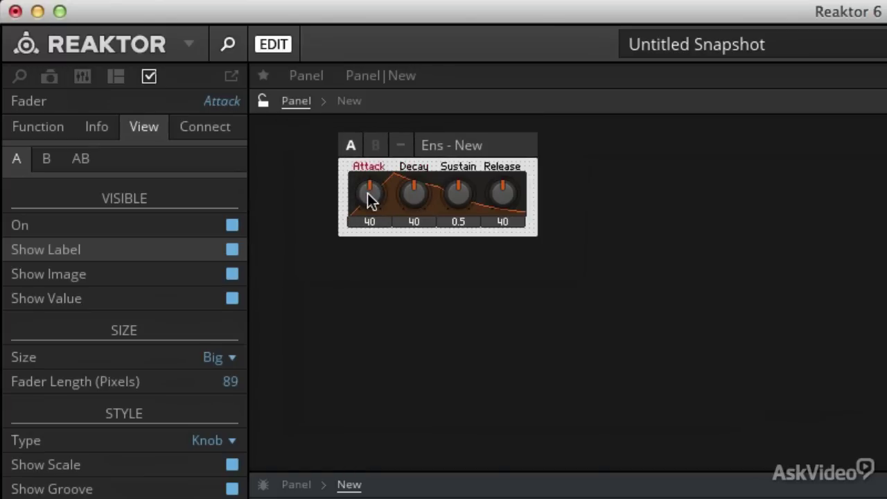
Step: Relabel the envelope knobs A, D, S and R
click(418, 172)
click(458, 172)
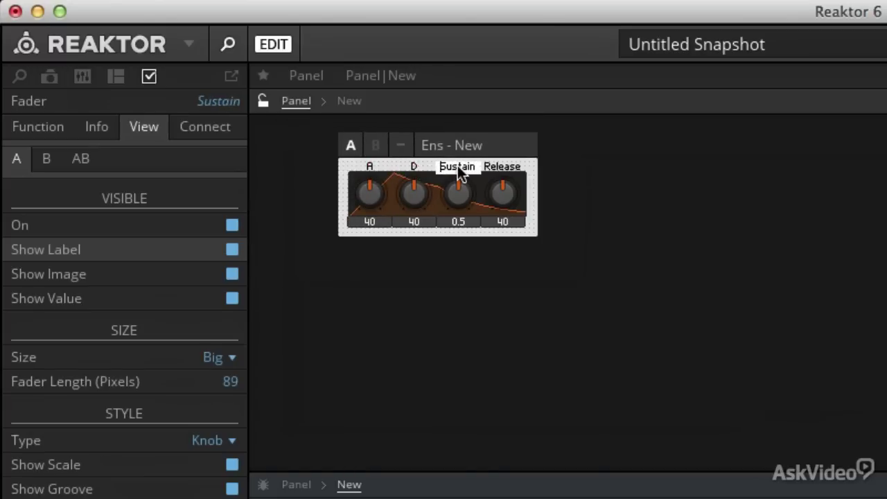
click(508, 169)
text(R)
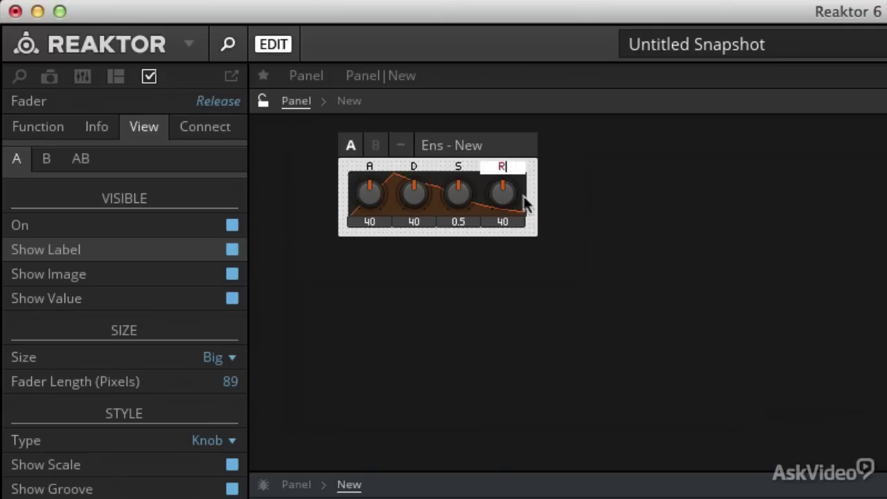
click(505, 201)
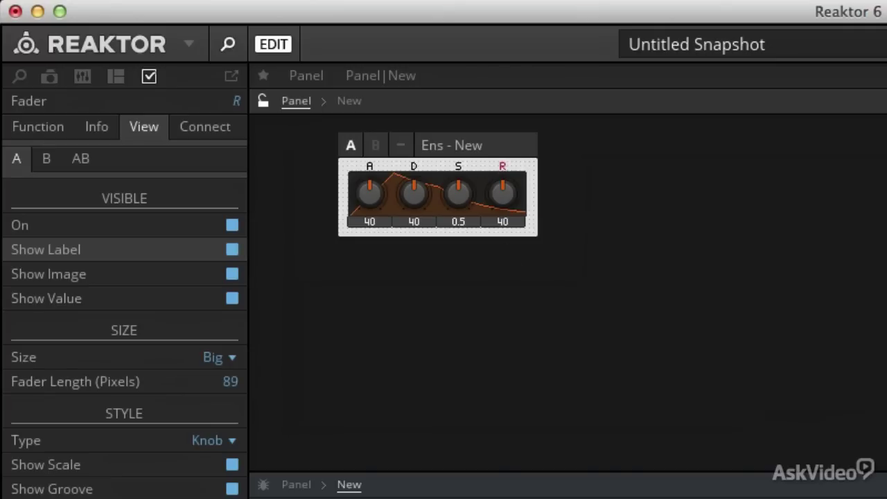
Step: Toggle Snap to Grid for the ADSR - Env macro and lock the panel with Super+E
click(437, 231)
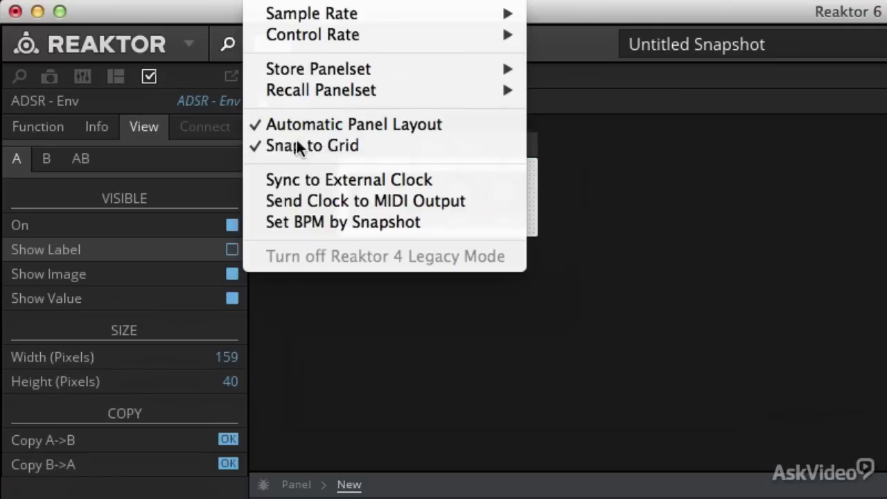
click(297, 143)
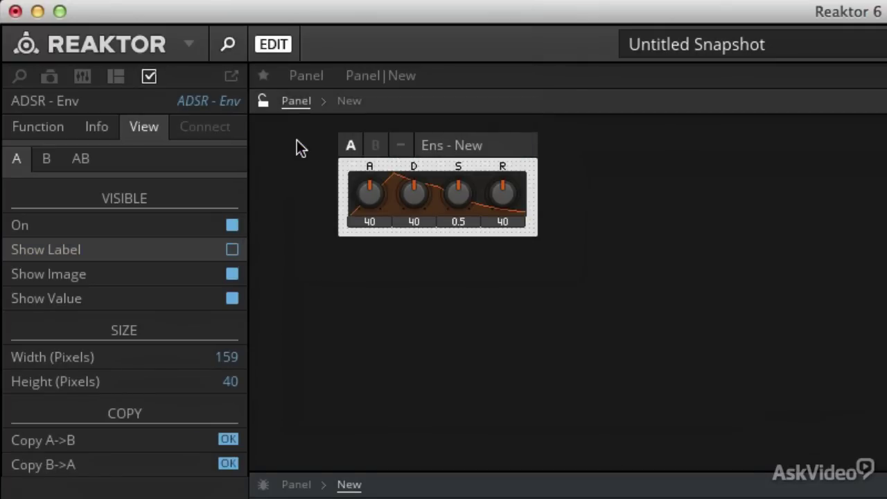
key(super+e)
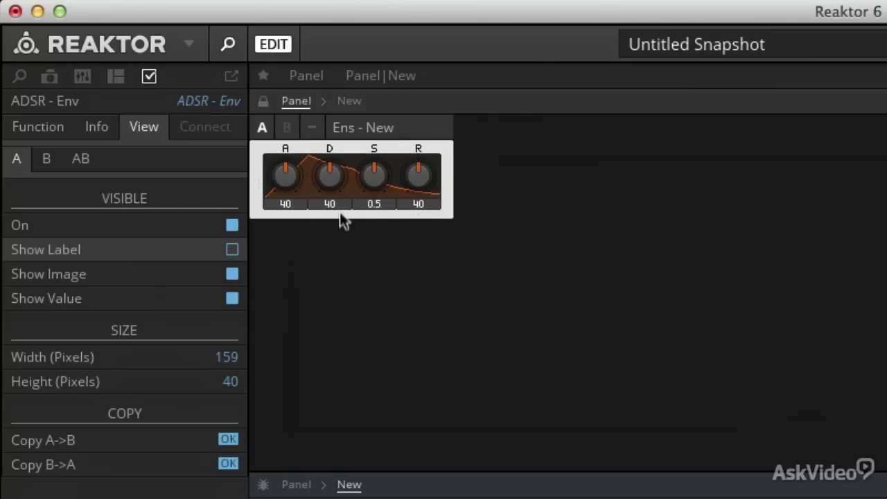
Step: Set the envelope to attack 0, decay 26, sustain 0.21 and release 11
drag(412, 179, 410, 228)
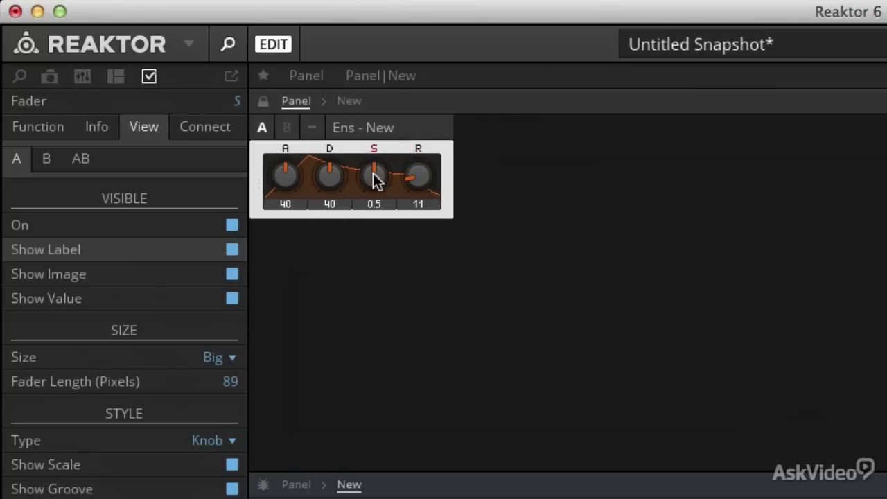
drag(375, 174, 369, 214)
drag(285, 169, 282, 129)
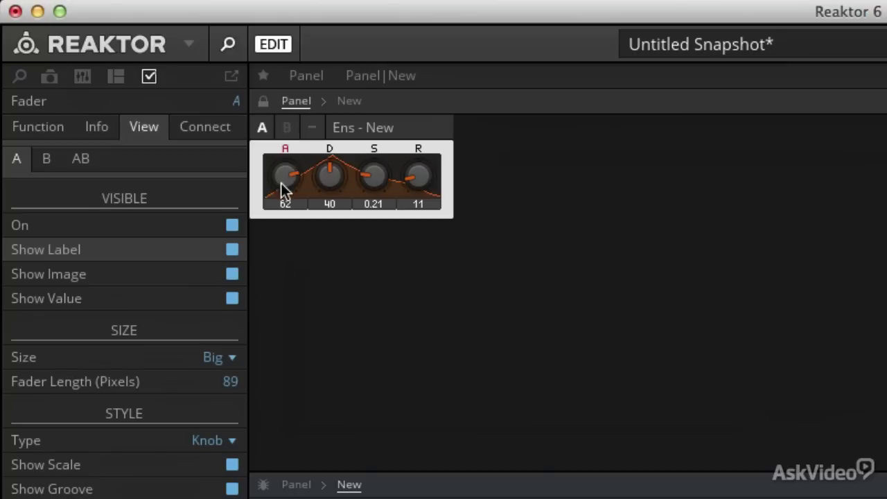
drag(280, 183, 287, 307)
drag(374, 176, 353, 243)
drag(329, 177, 331, 200)
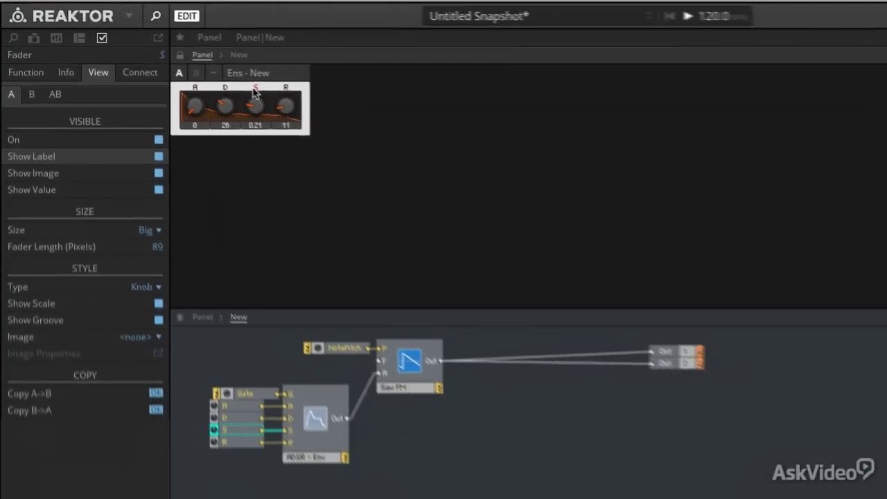
Step: Insert a Ladder Filter found by searching 'ladd' and place it beside Saw FM
click(431, 435)
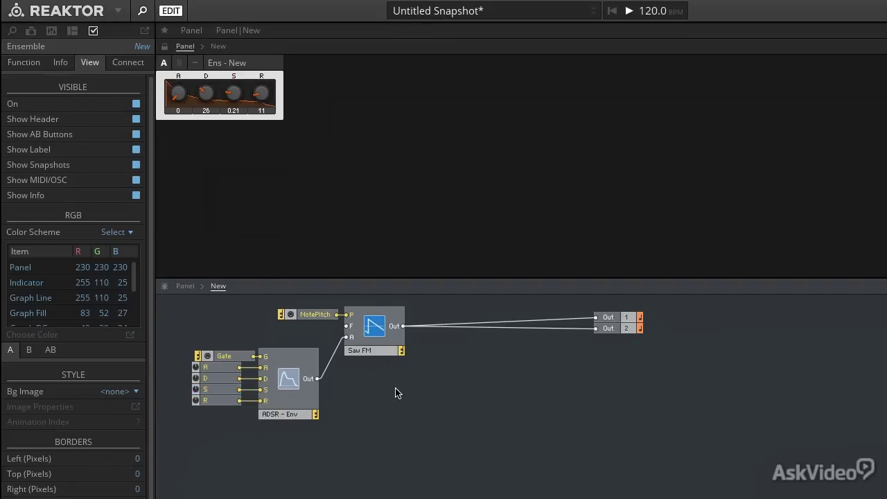
double_click(395, 393)
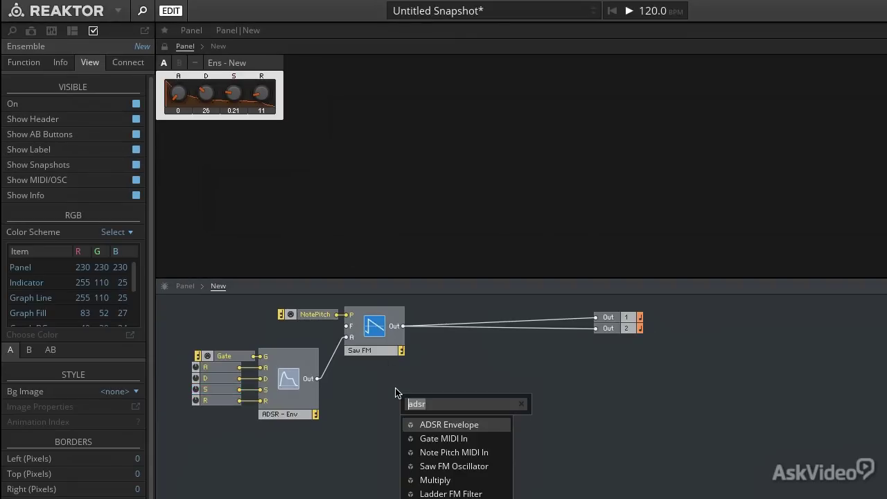
text(ladd)
key(Down)
key(Up)
key(Return)
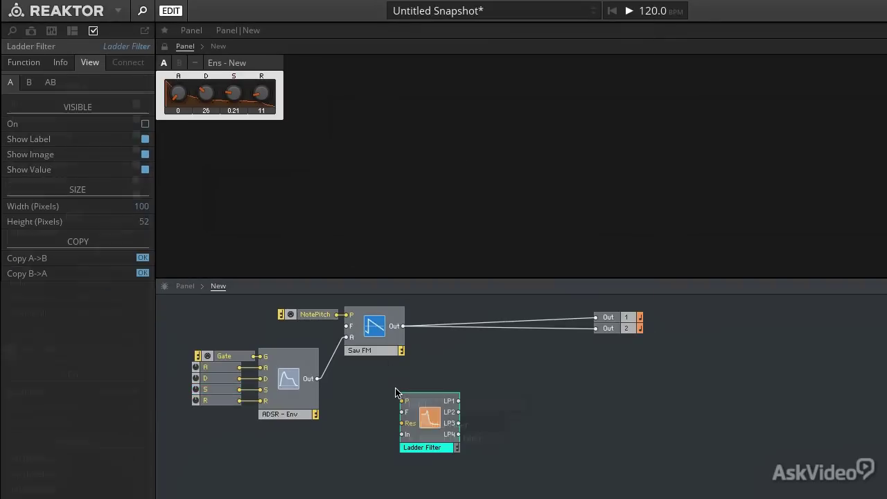
drag(457, 408, 513, 324)
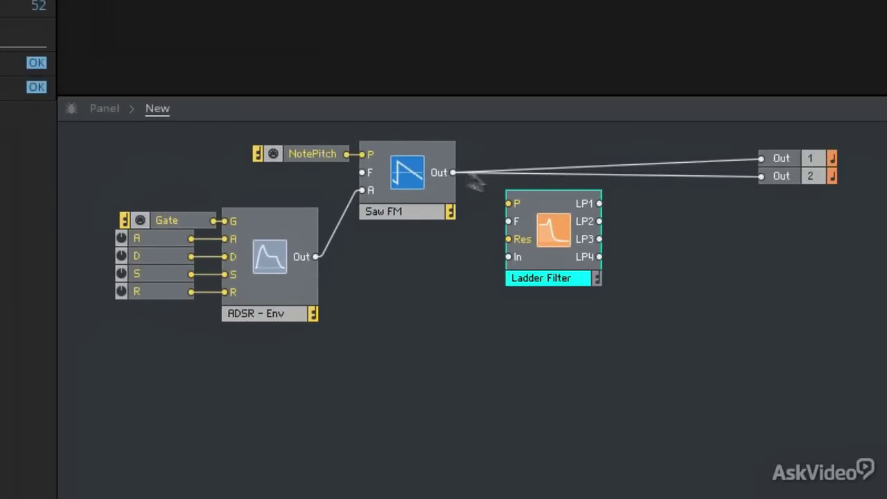
Step: Wire Saw FM into the filter, LP4 to Out 1 and Out 2, and NotePitch to P
drag(454, 172, 519, 258)
drag(600, 257, 762, 179)
drag(600, 257, 763, 160)
drag(547, 275, 578, 221)
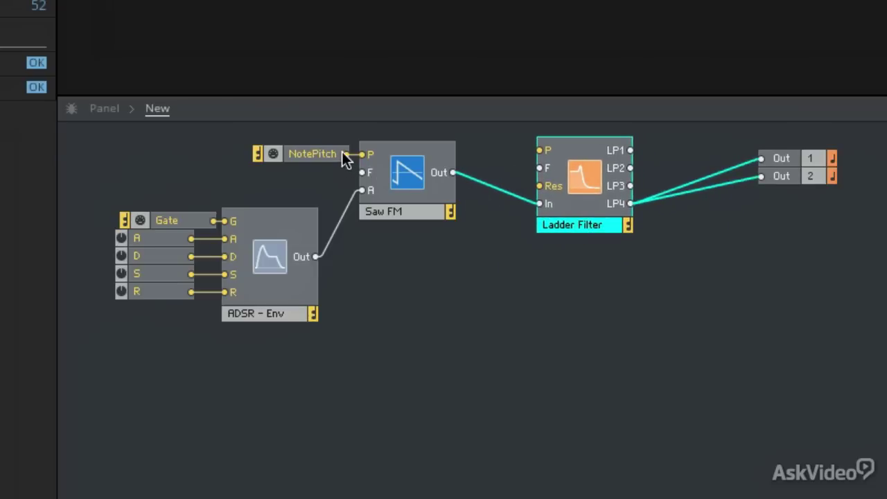
drag(346, 154, 546, 149)
drag(552, 228, 617, 229)
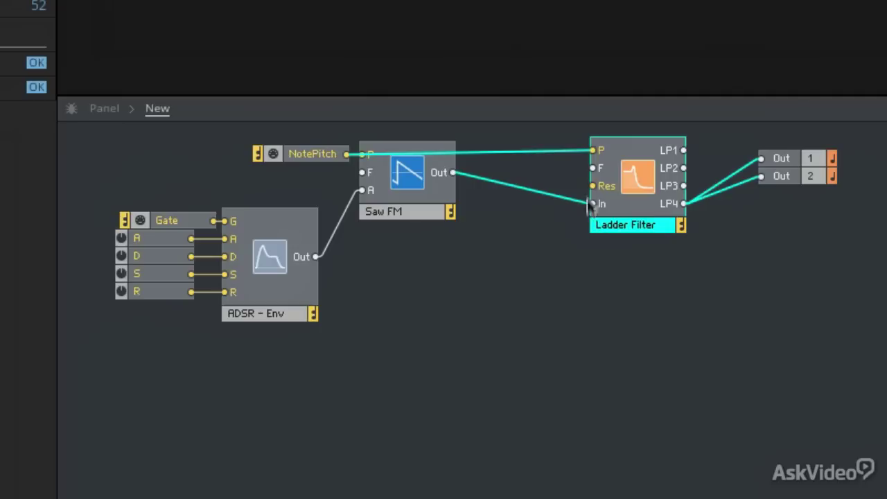
Step: Create F Cutoff and Res knobs from the Ladder Filter's inputs, set to 2100 and 0.3937
right_click(591, 169)
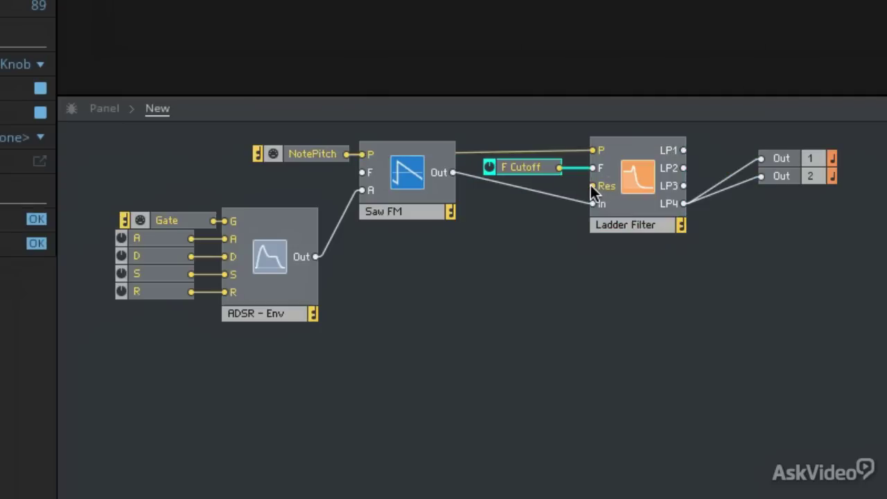
right_click(591, 186)
click(596, 187)
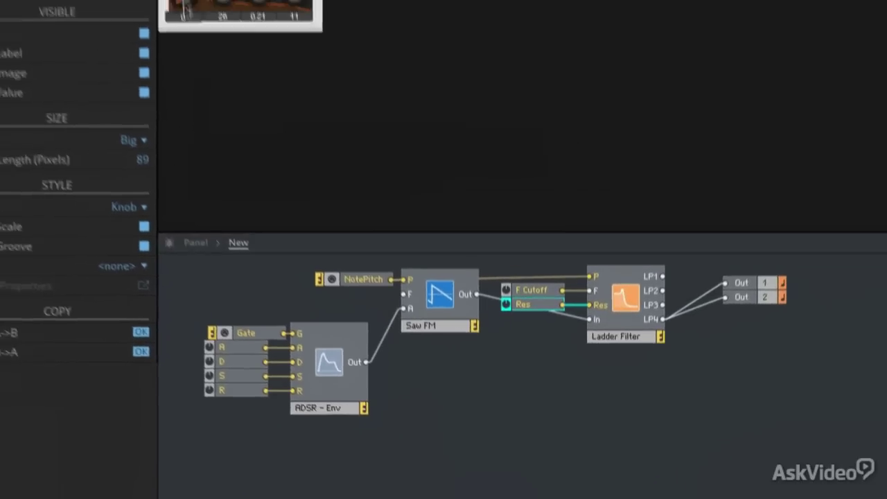
drag(209, 107, 279, 109)
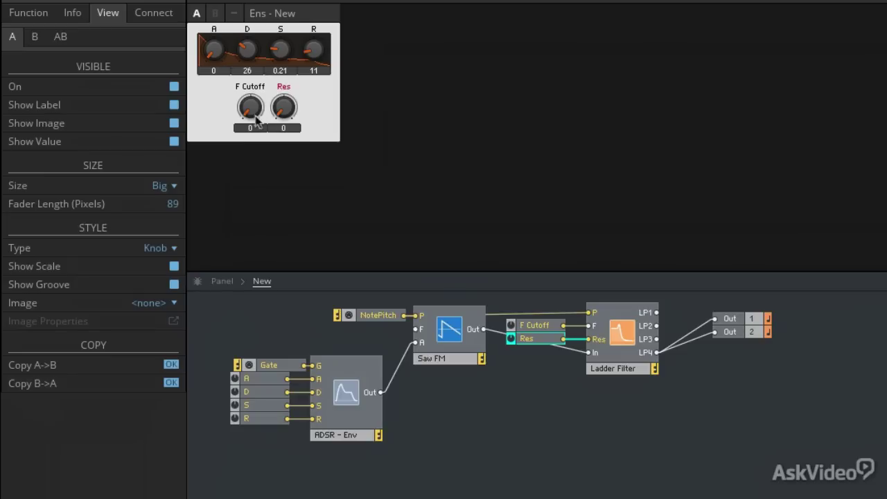
click(254, 117)
drag(283, 107, 284, 76)
drag(254, 109, 246, 92)
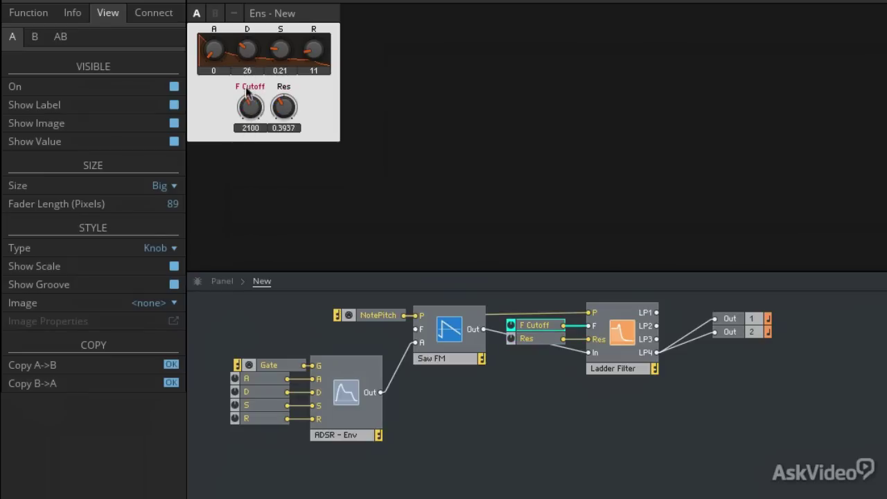
Step: Lower cutoff to 850 and duplicate the ADSR envelope with its knobs below the original
drag(249, 128, 389, 409)
drag(376, 479, 281, 419)
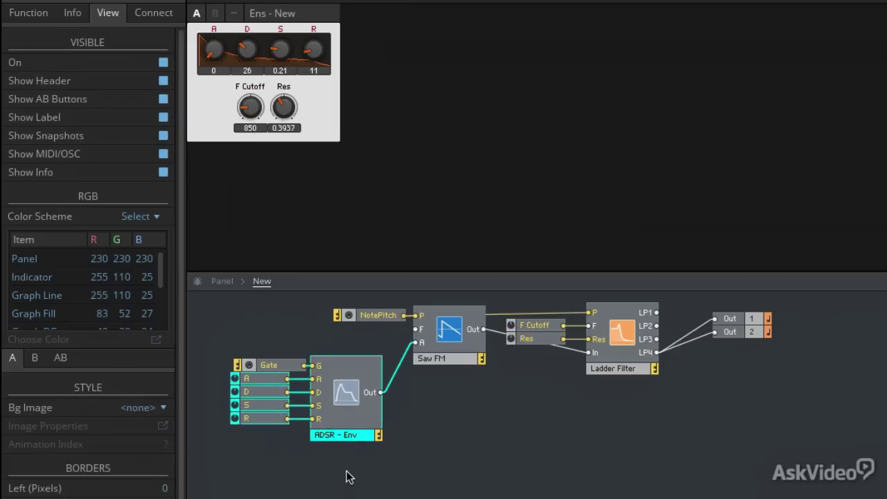
key(ctrl+d)
drag(499, 493, 526, 417)
drag(534, 329, 506, 292)
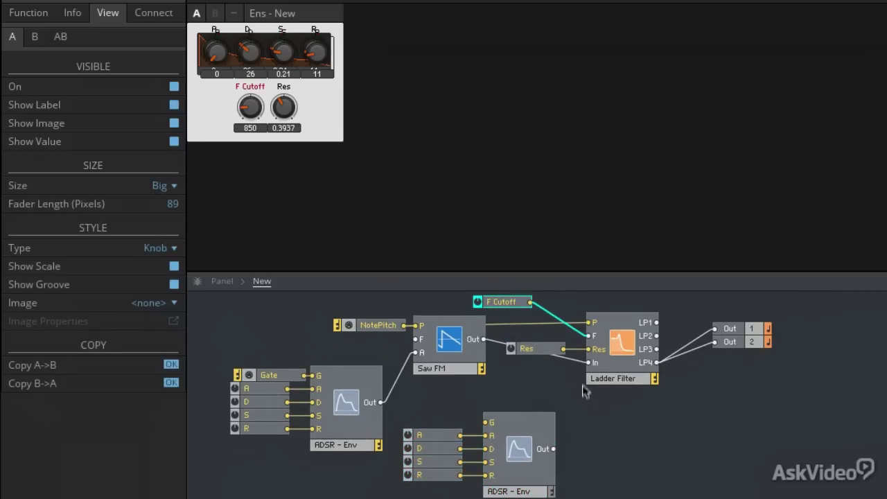
Step: Shift the resonance, filter and output modules right to make room
drag(548, 386, 776, 327)
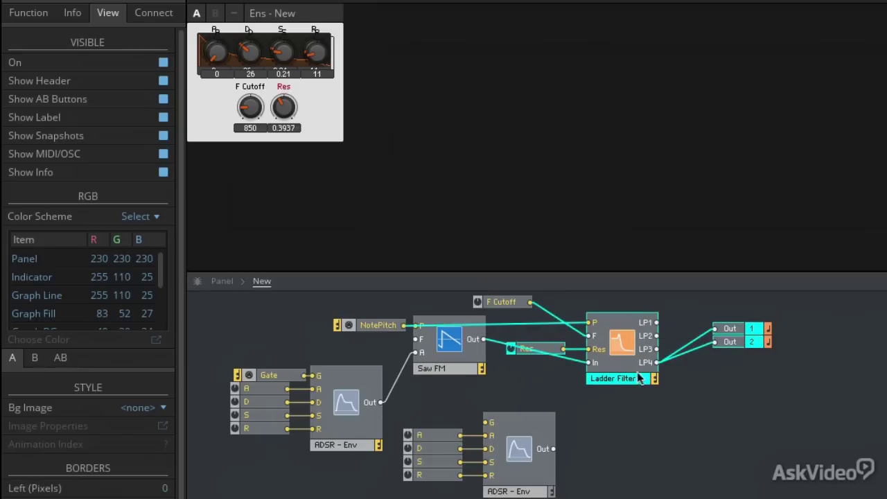
drag(639, 377, 732, 428)
click(627, 446)
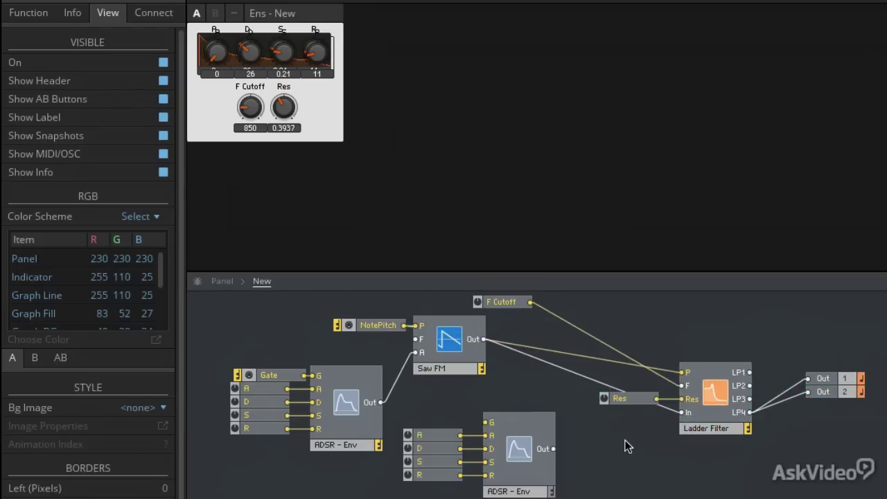
Step: Insert a Multiply module found by searching 'mult', placed beside the second envelope
double_click(627, 446)
text(ladd)
key(BackSpace)
key(BackSpace)
key(BackSpace)
key(BackSpace)
text(mult)
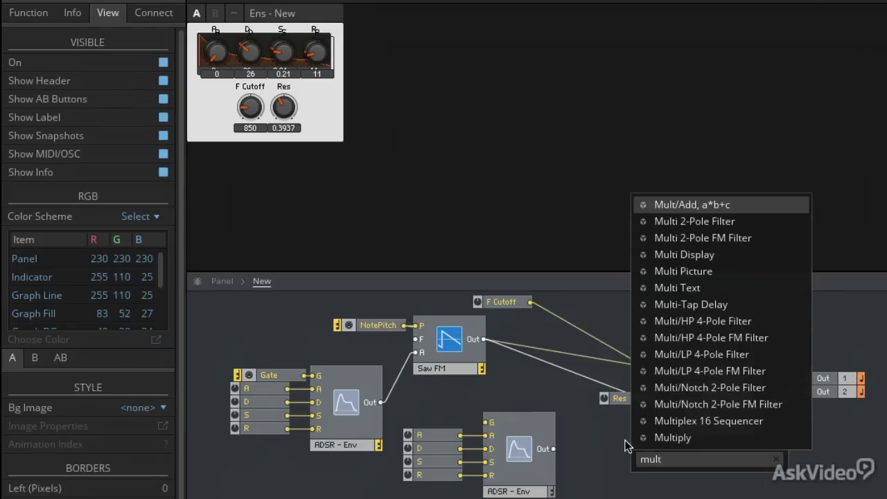
click(665, 438)
drag(638, 482, 600, 454)
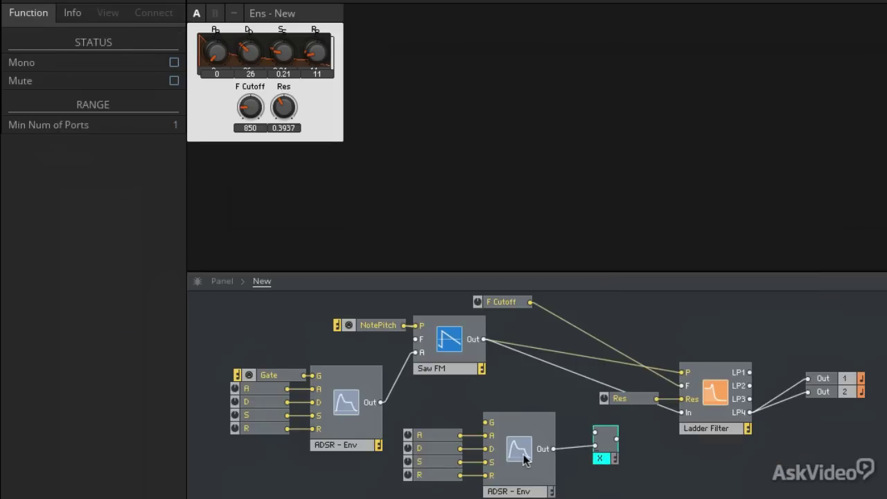
Step: Wire a trigger into the second envelope's gate and F Cutoff into the Multiply module
drag(381, 402, 487, 421)
drag(531, 302, 682, 387)
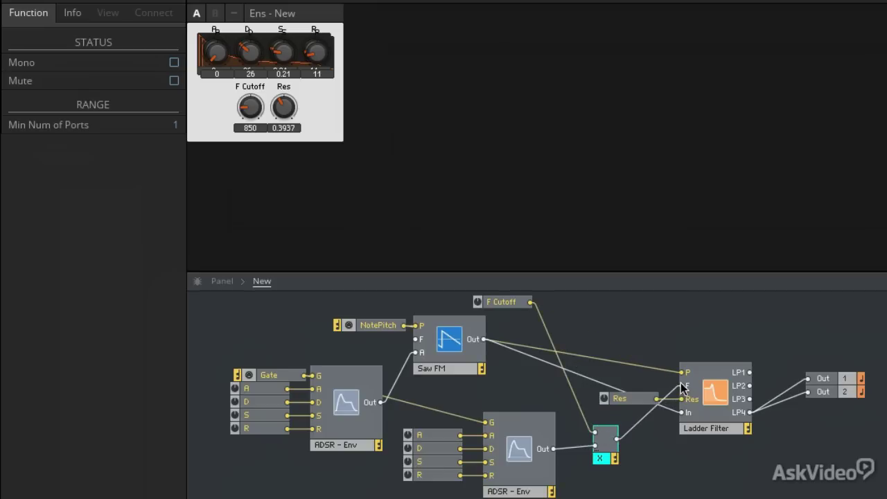
drag(527, 305, 538, 408)
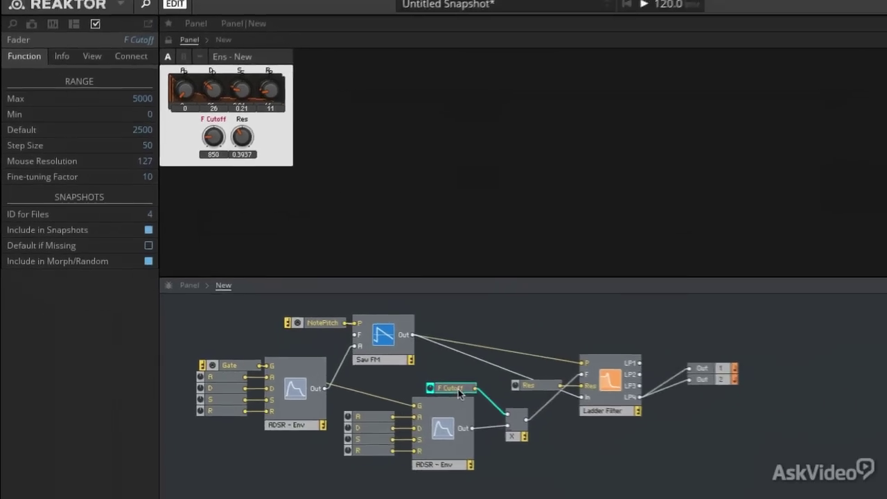
Step: Show the second envelope's knobs on the panel; set cutoff 2250, resonance 0.5118, attack 22, decay 44
drag(454, 498, 366, 419)
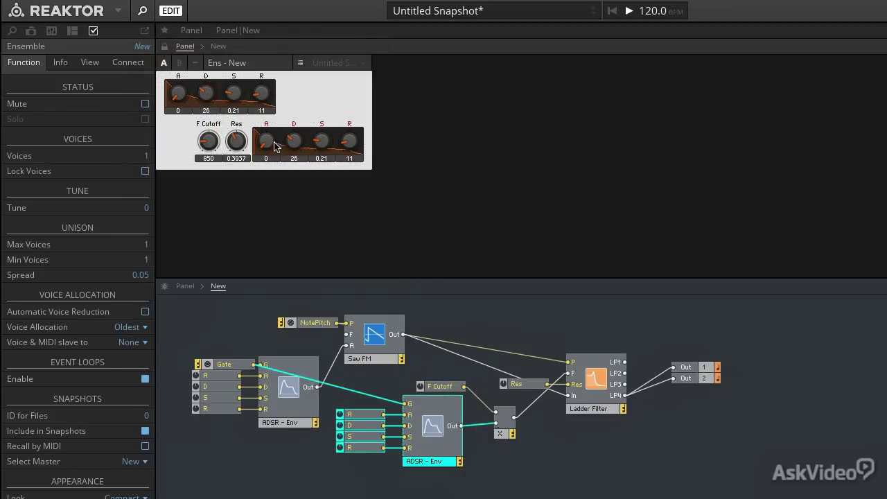
drag(266, 145, 263, 122)
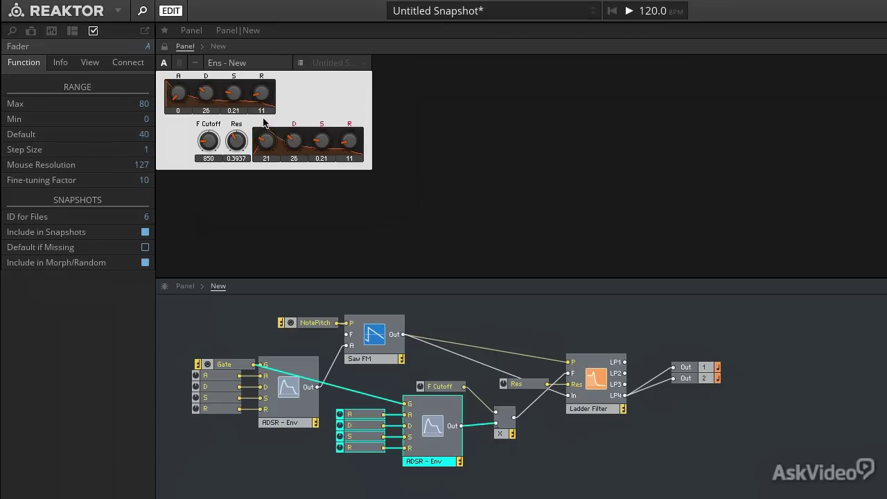
drag(209, 141, 208, 136)
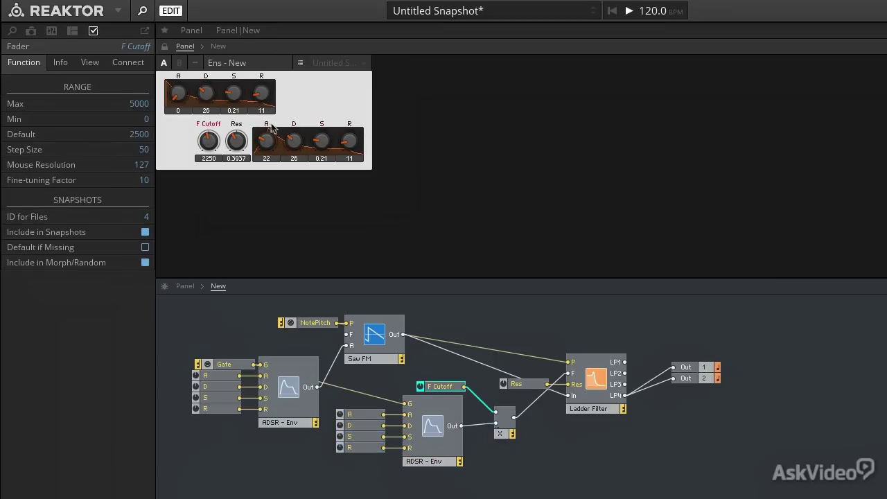
drag(292, 146, 294, 131)
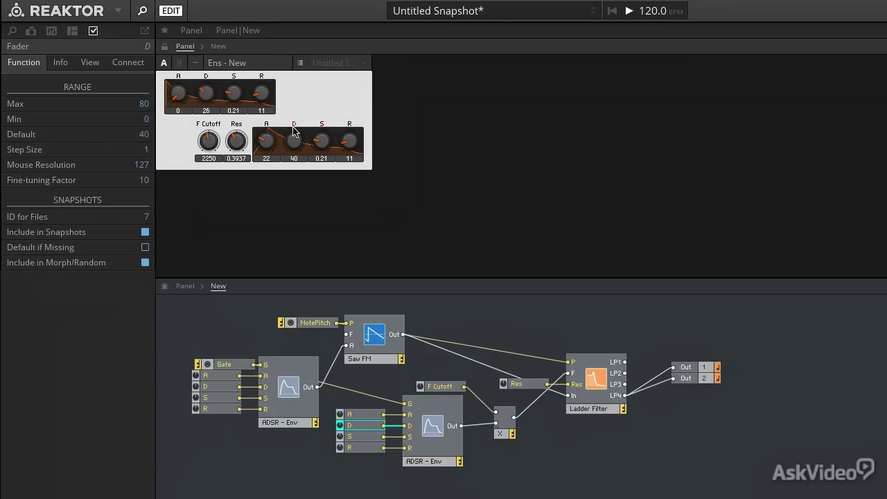
drag(241, 140, 242, 133)
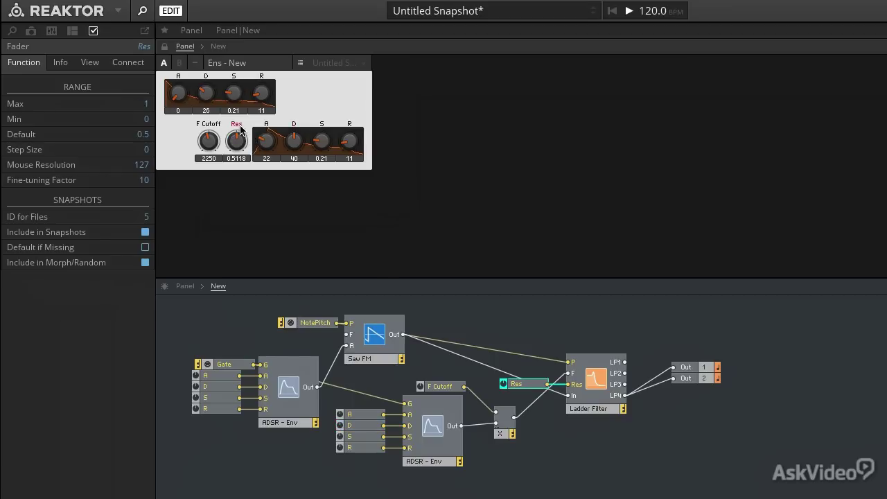
drag(292, 143, 293, 139)
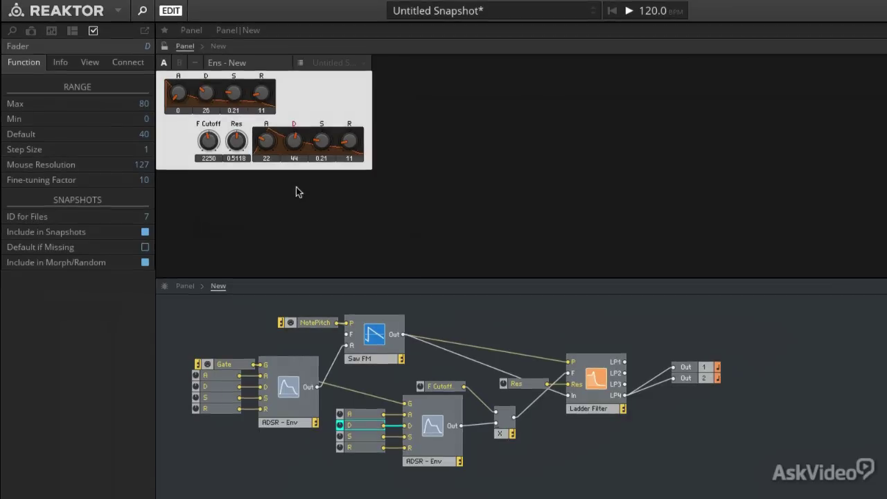
drag(193, 456, 286, 406)
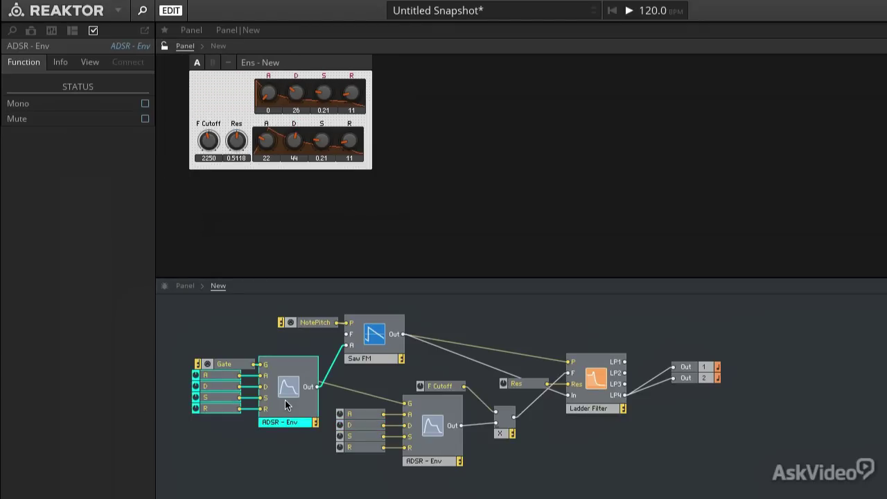
Step: Insert a Level Meter fed by the LP4 output and place it on the panel
click(653, 419)
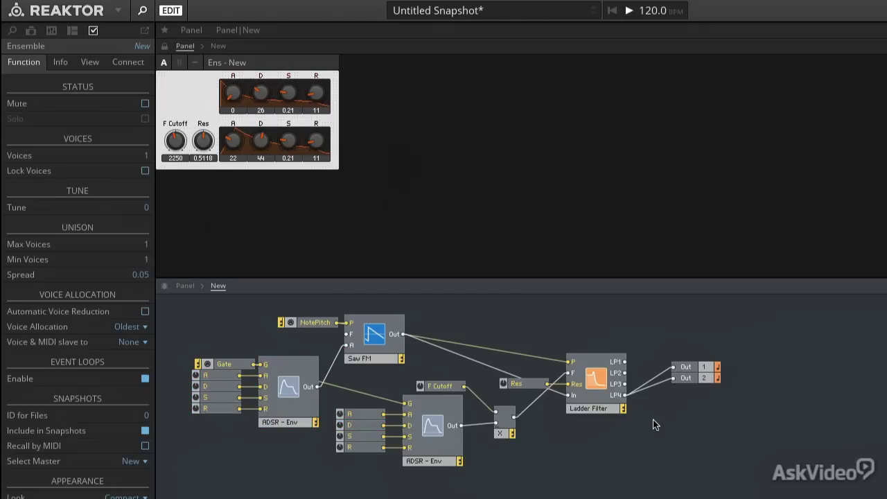
double_click(653, 420)
text(level)
key(Return)
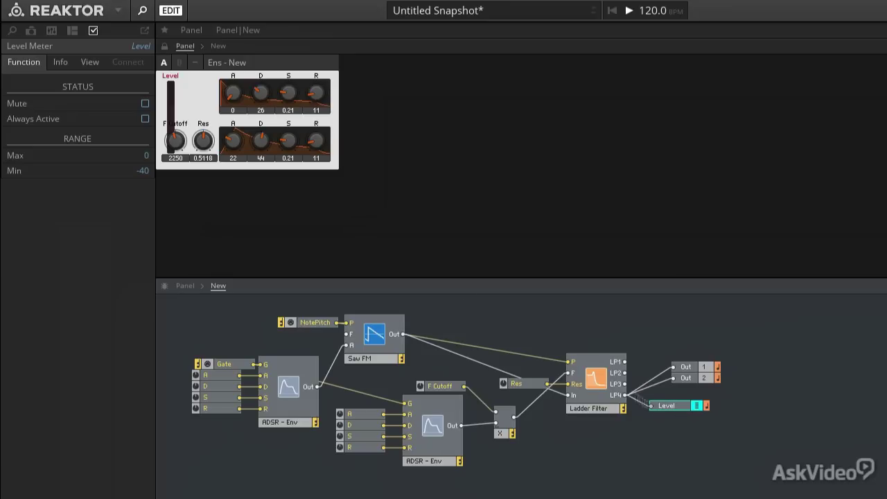
drag(649, 404, 651, 405)
drag(170, 93, 341, 99)
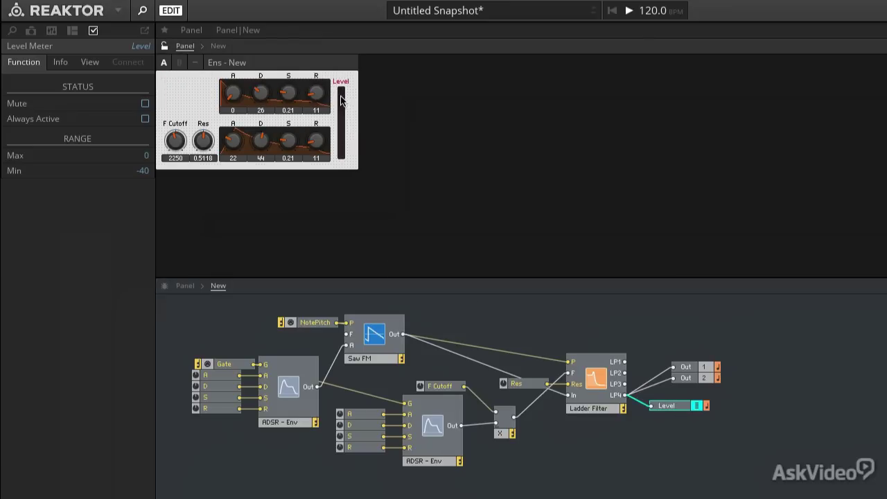
Step: Make the level meter horizontal without a label and move it below the knobs
click(90, 62)
click(142, 386)
click(118, 416)
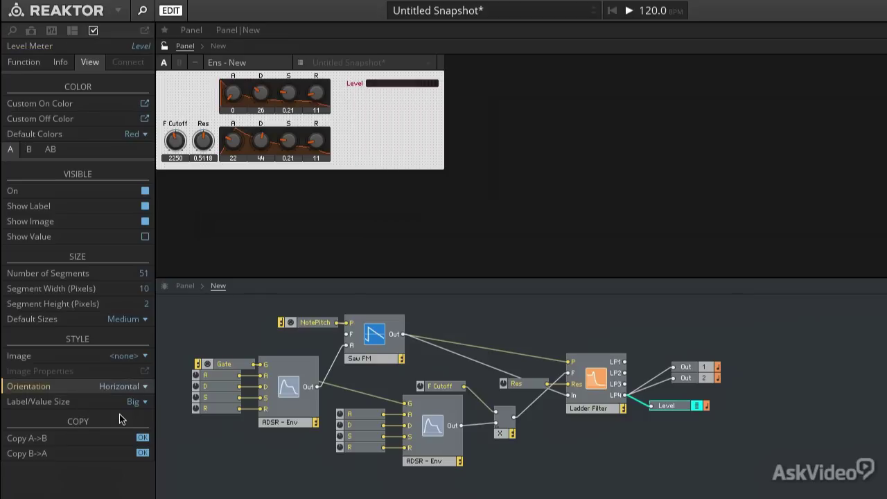
click(145, 206)
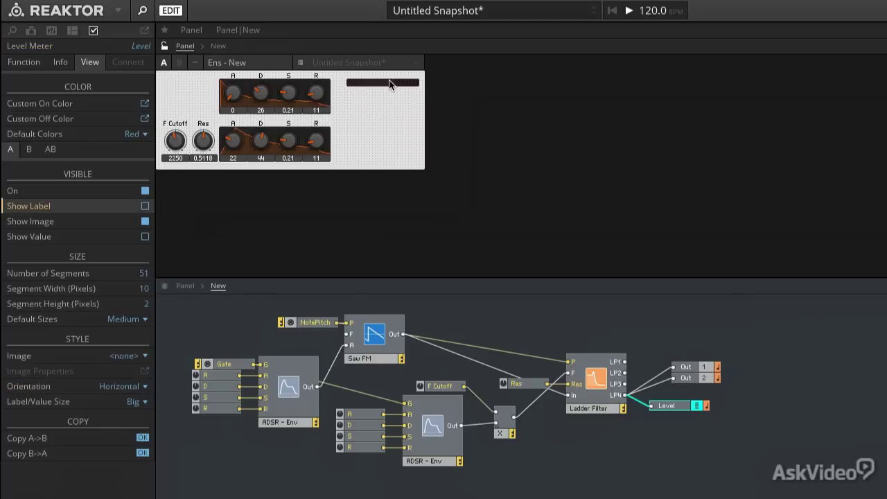
drag(390, 84, 205, 170)
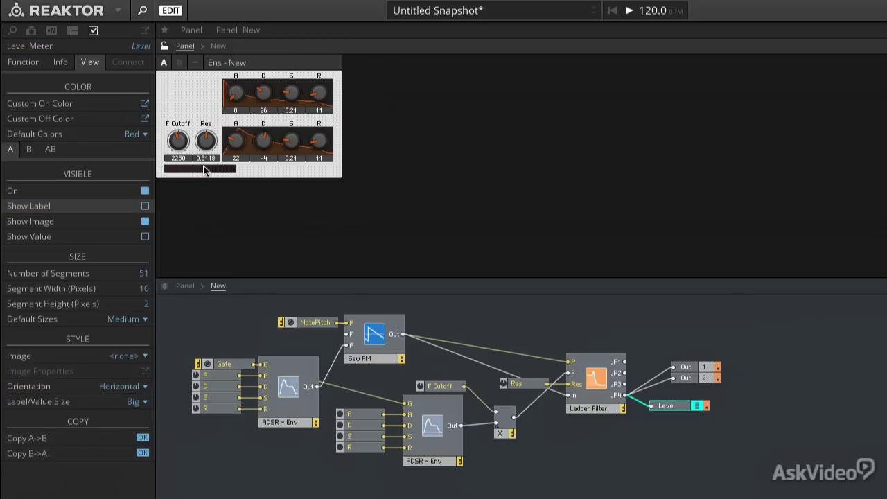
Step: Increase the meter's number of segments to 100, then 120
double_click(144, 274)
text(100)
key(Return)
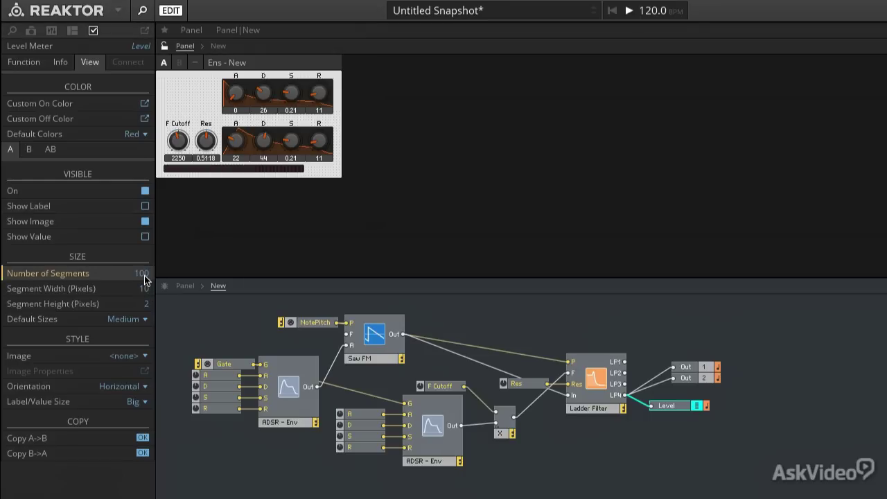
key(Return)
Step: Apply the custom yellow colour scheme to the whole ensemble
click(232, 65)
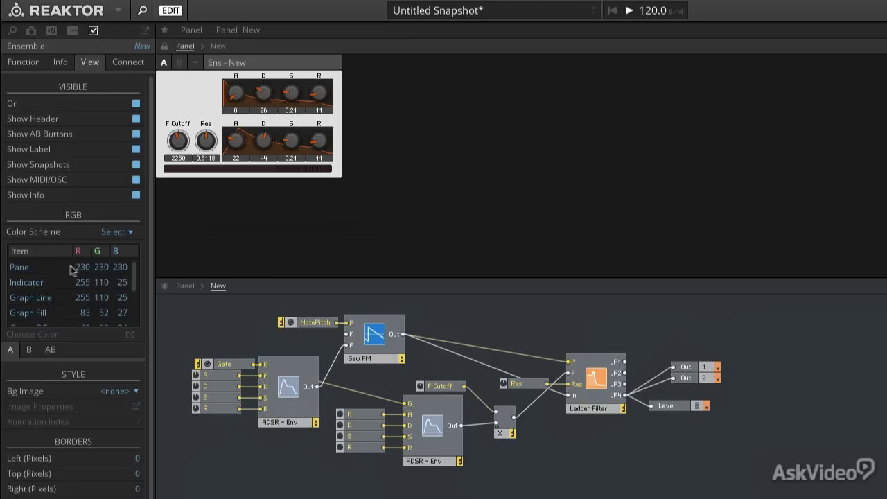
click(129, 233)
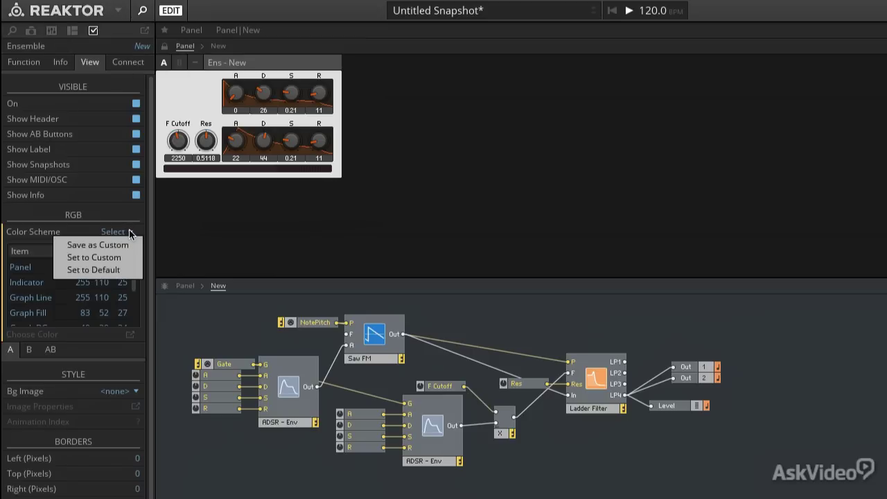
click(93, 258)
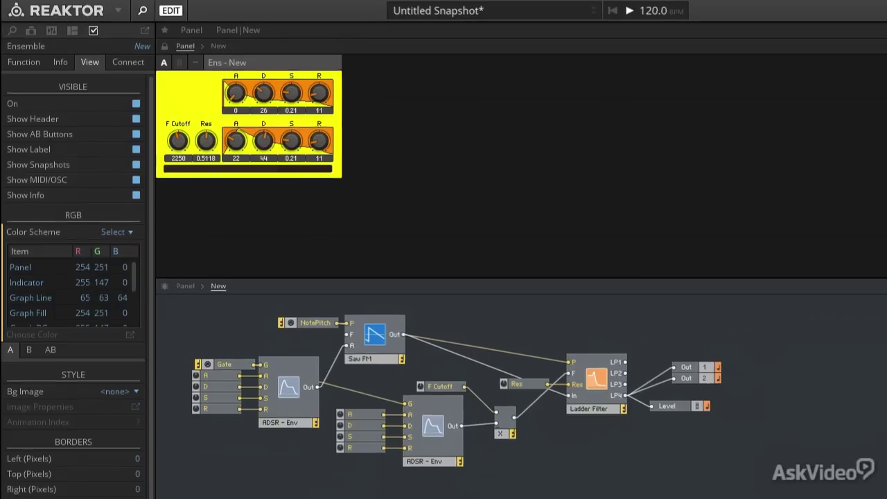